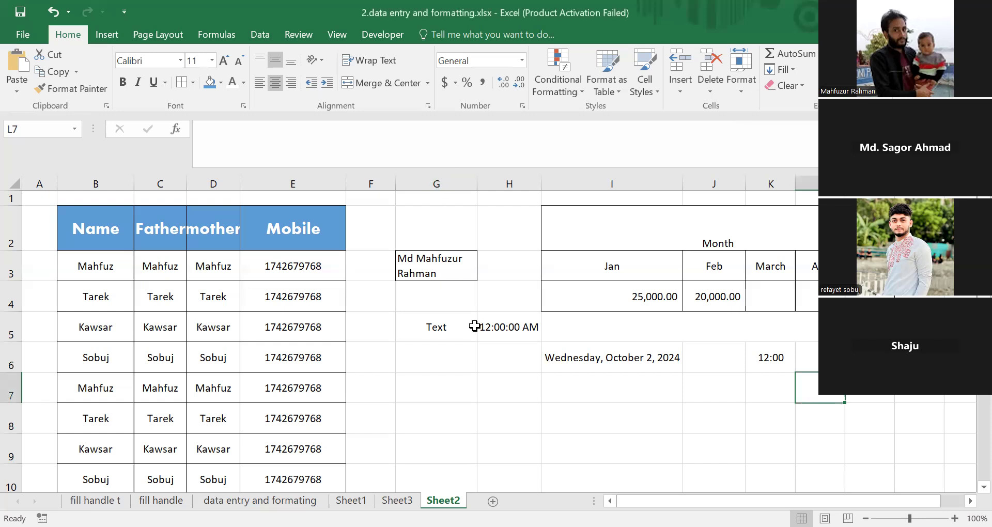
# Examine the contact table and the neighbouring month data on Sheet2, from the headers down through the entries.
pyautogui.scroll(-2, 445, 325)
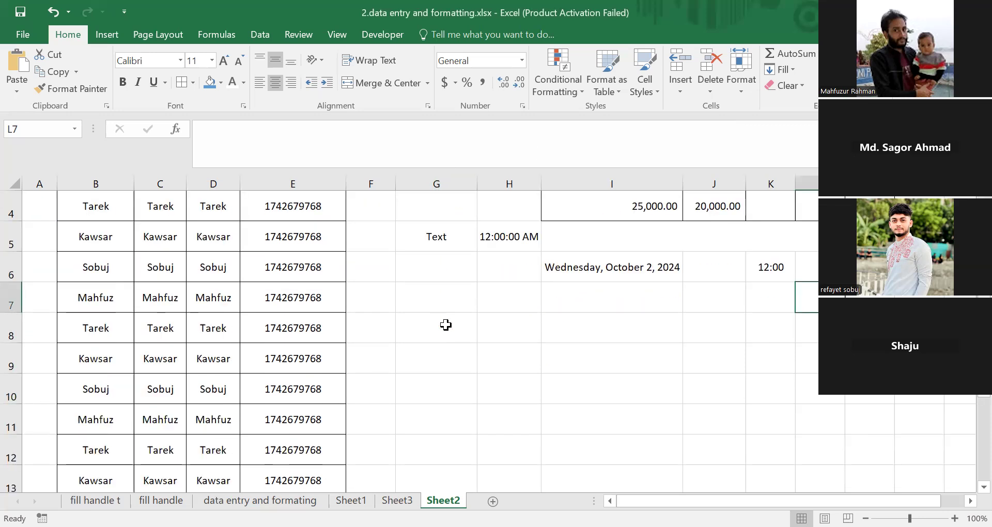
pyautogui.scroll(2, 445, 325)
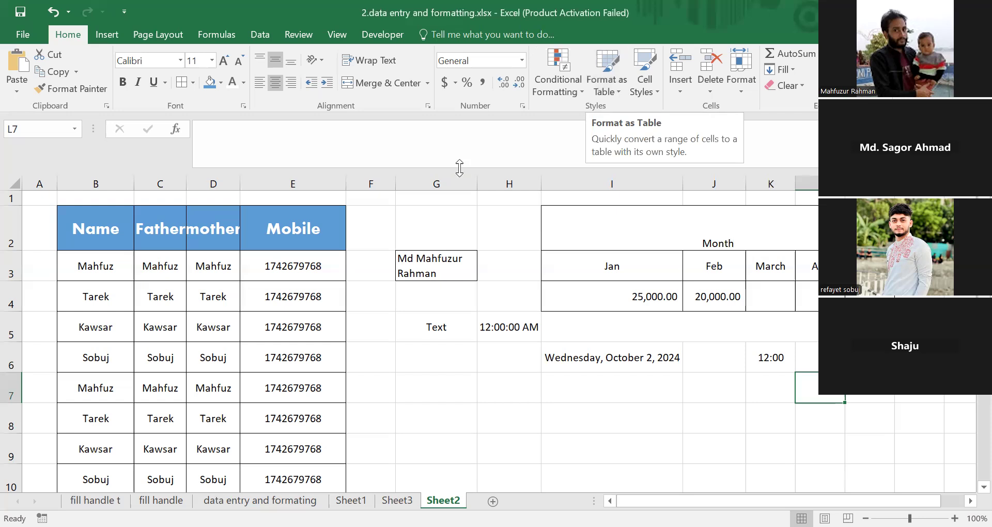
pyautogui.scroll(-4, 365, 231)
pyautogui.scroll(2, 351, 333)
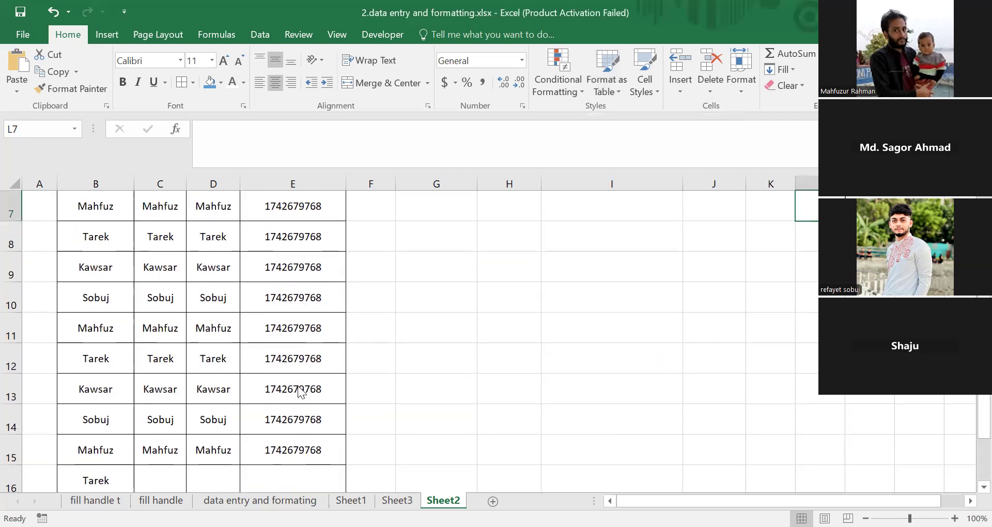
pyautogui.scroll(2, 240, 259)
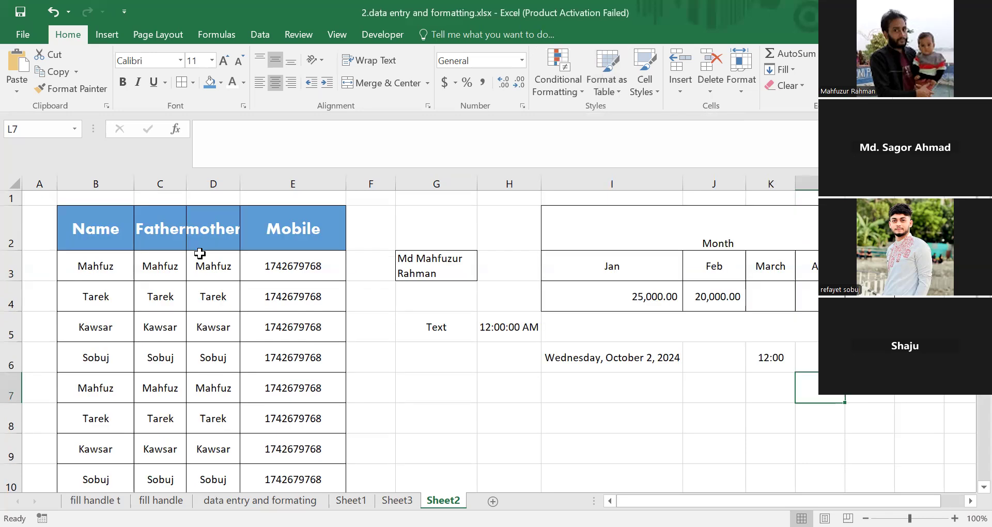
pyautogui.scroll(-3, 379, 308)
pyautogui.scroll(3, 378, 308)
pyautogui.scroll(-3, 382, 349)
pyautogui.scroll(-1, 372, 345)
pyautogui.scroll(3, 379, 343)
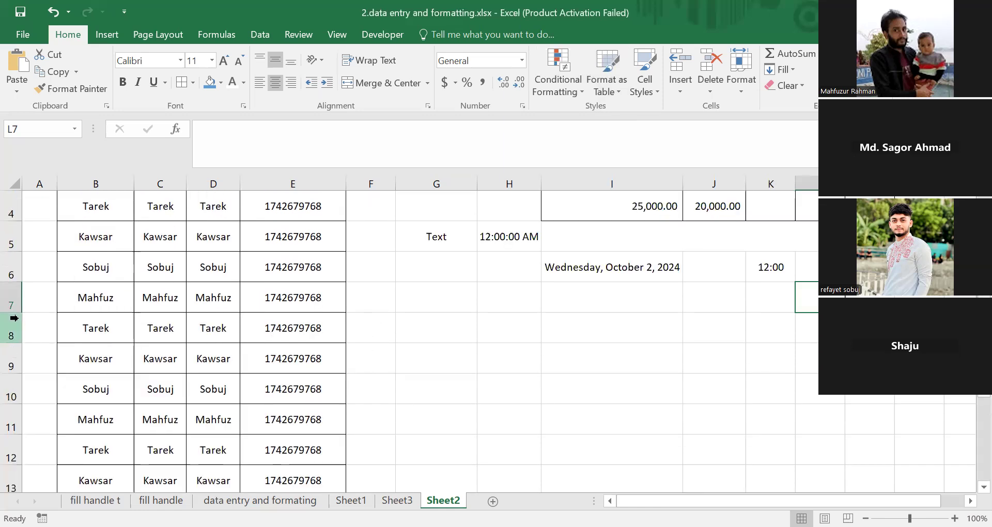
# Delete row 4 of the sheet and the first data row under the table headers.
pyautogui.scroll(1, 11, 325)
pyautogui.click(11, 299)
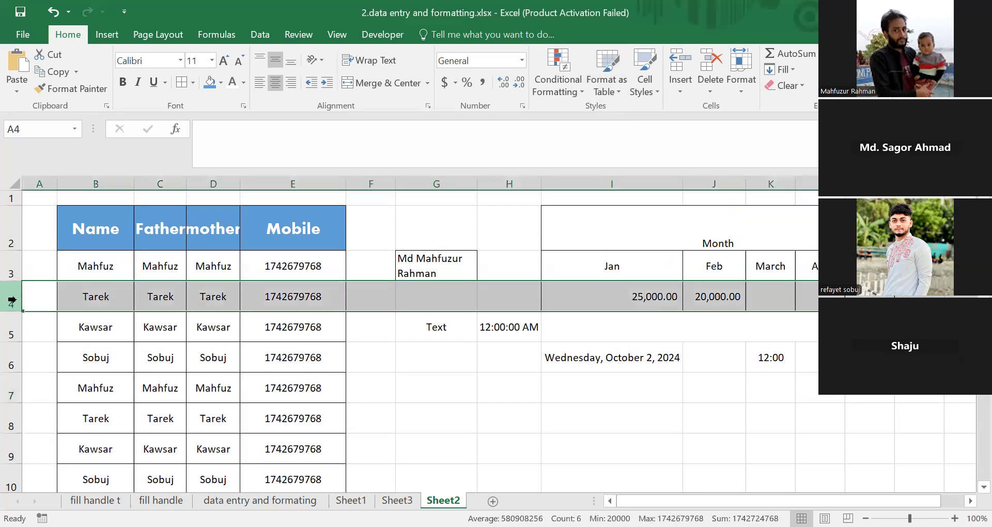
pyautogui.click(708, 68)
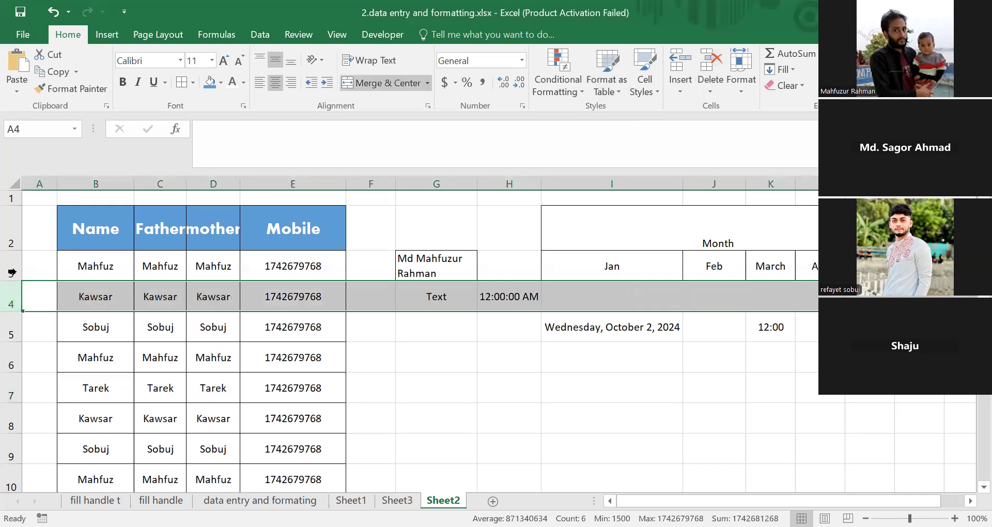
pyautogui.click(11, 271)
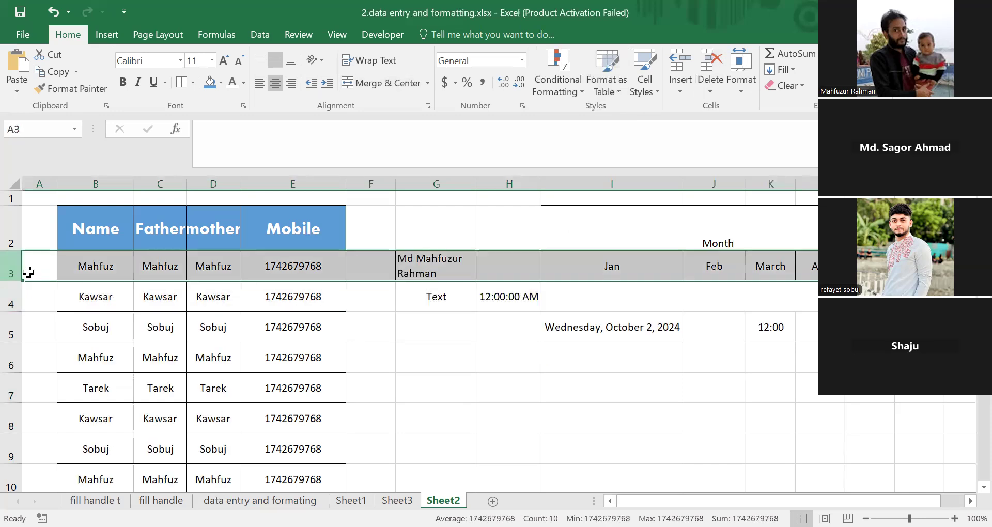
pyautogui.click(712, 72)
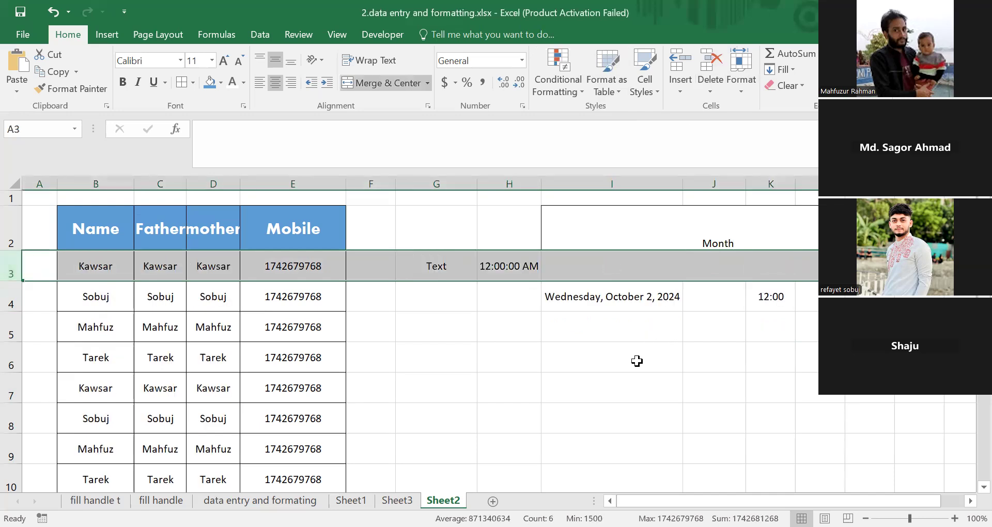
pyautogui.click(635, 361)
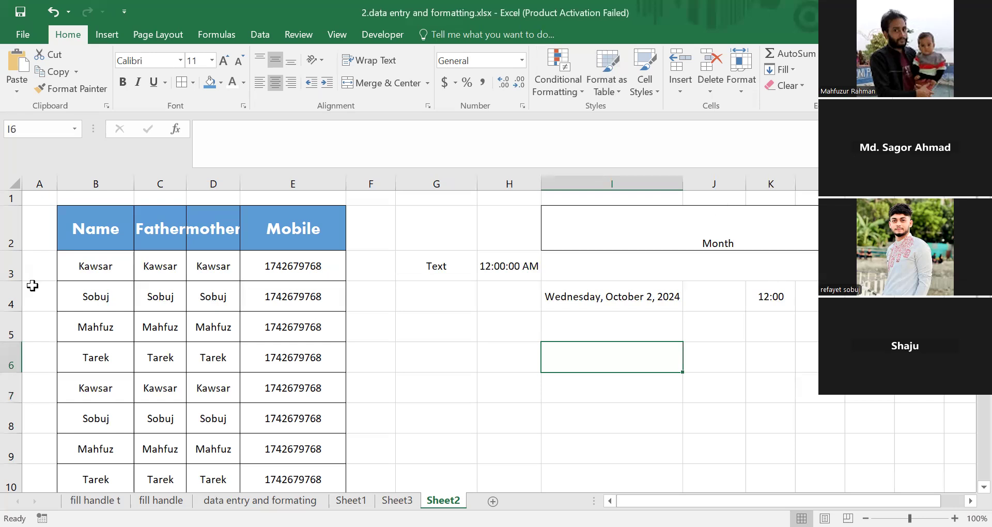
pyautogui.moveTo(10, 330); pyautogui.dragTo(107, 330)
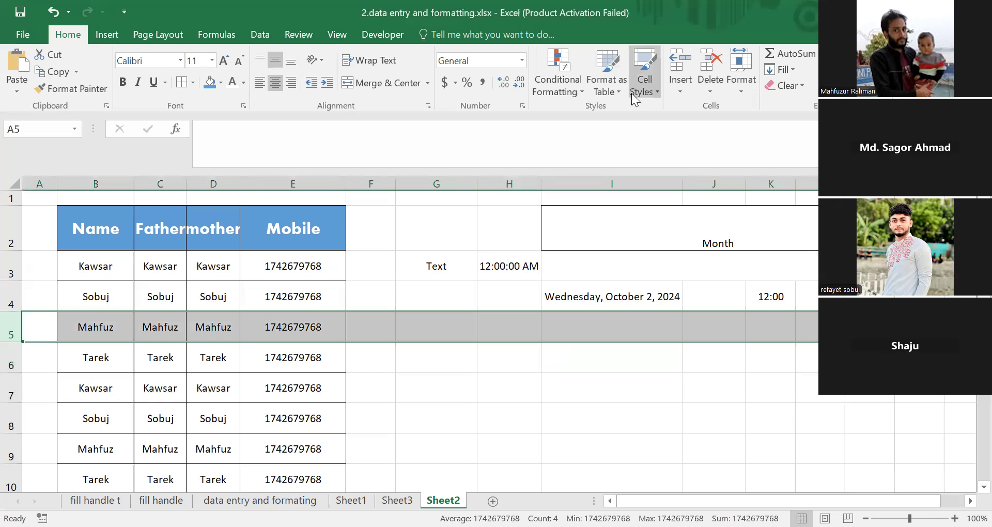
pyautogui.click(580, 396)
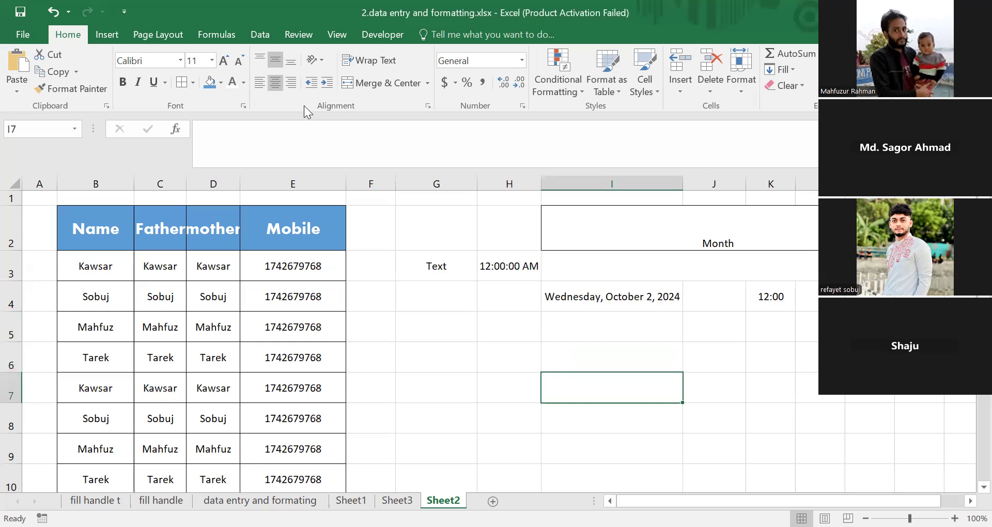
pyautogui.click(11, 326)
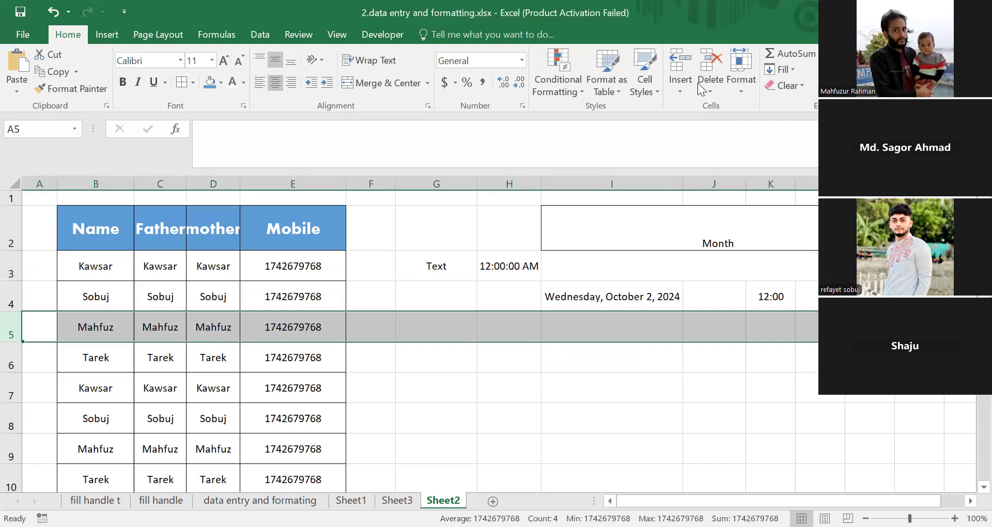
pyautogui.click(403, 382)
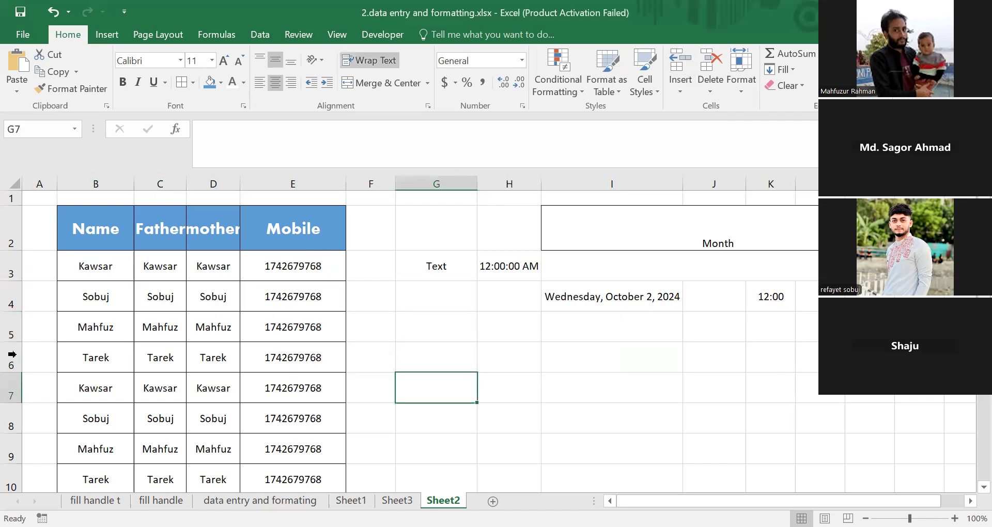
# Insert four blank rows above row 5 of the contact table.
pyautogui.click(11, 327)
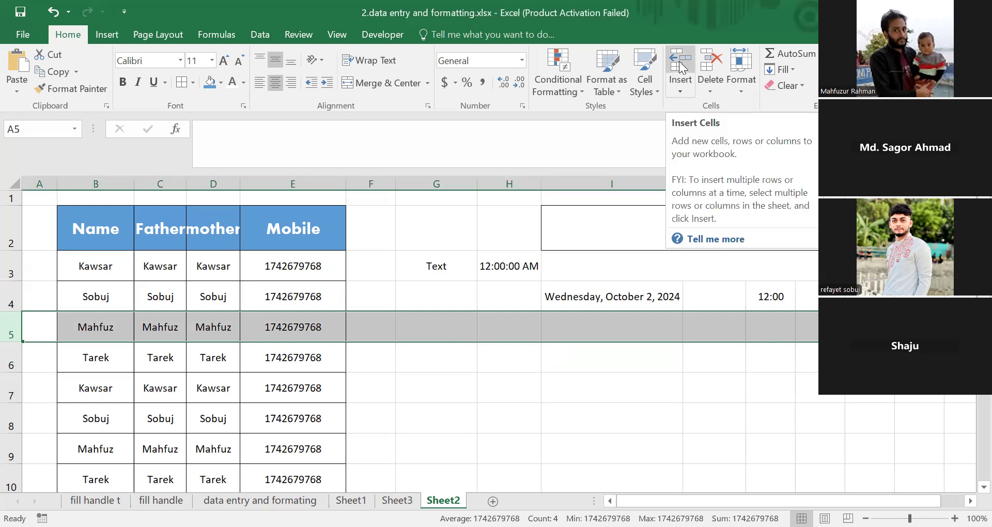
pyautogui.click(681, 66)
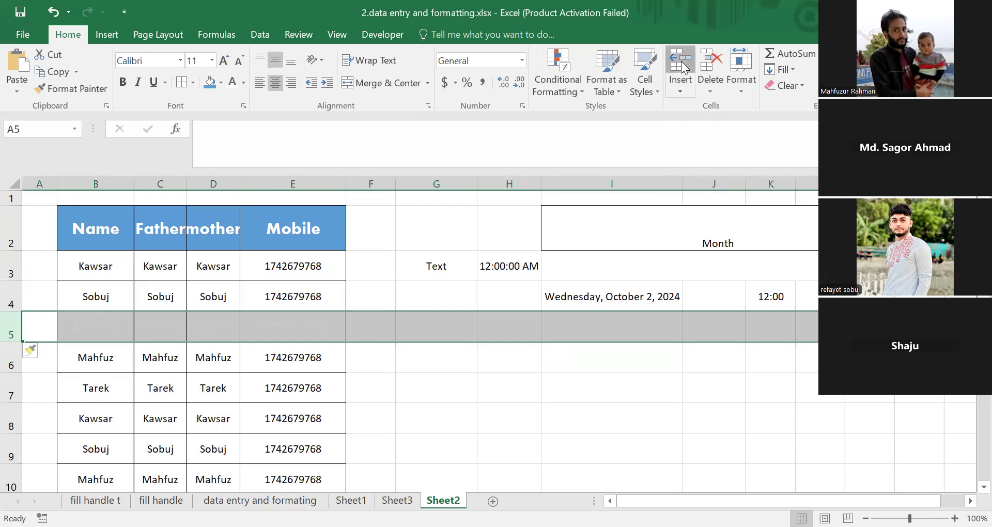
pyautogui.click(681, 67)
pyautogui.click(681, 66)
pyautogui.click(681, 67)
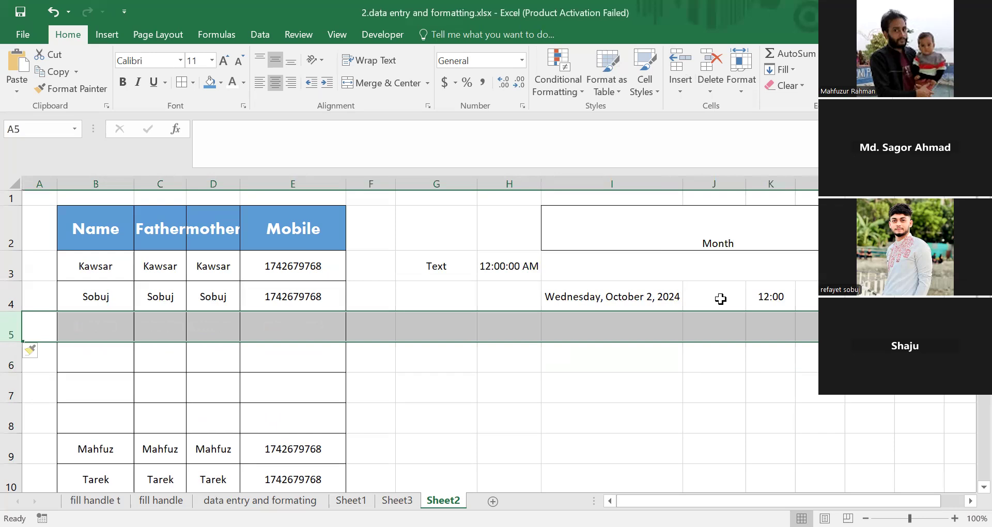
# Delete the four blank rows starting at row 5.
pyautogui.click(709, 67)
pyautogui.click(709, 67)
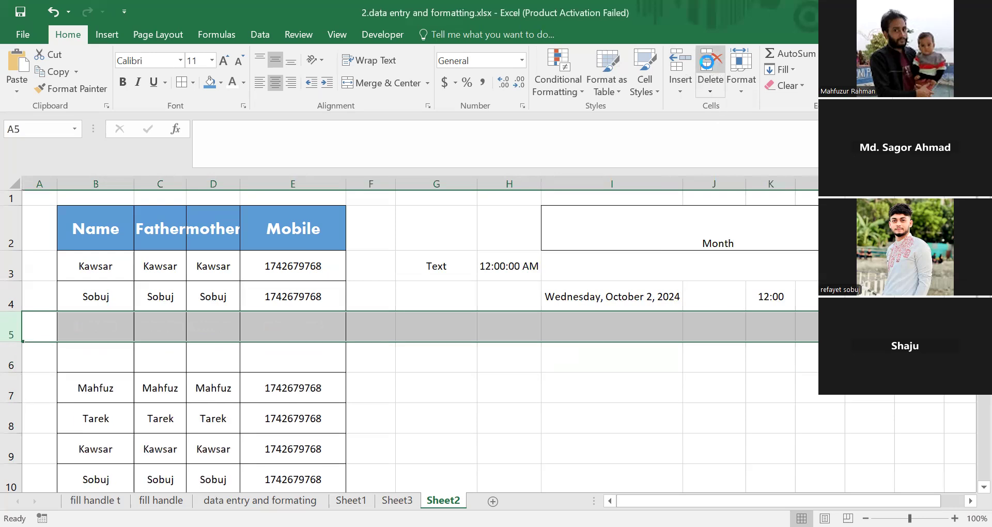
pyautogui.click(710, 67)
pyautogui.click(709, 67)
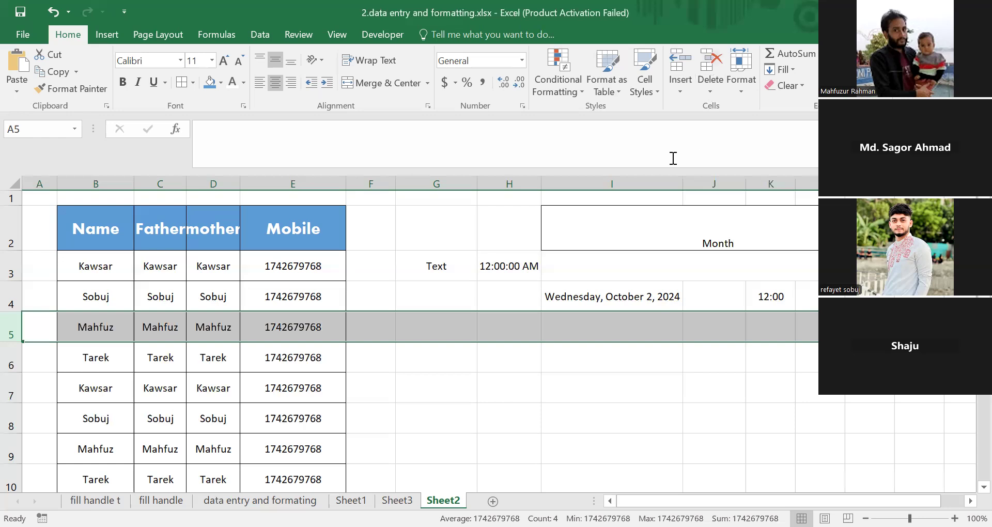
pyautogui.click(740, 91)
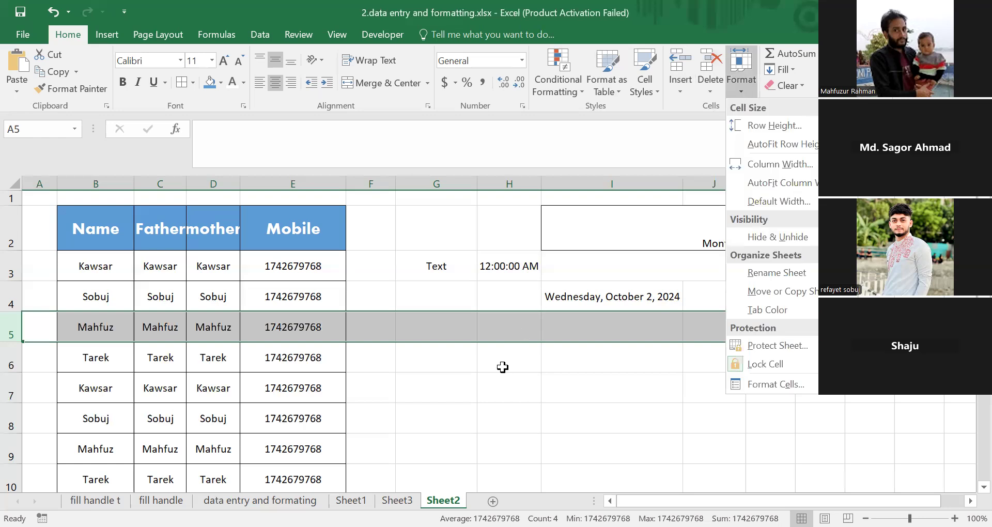
pyautogui.click(14, 337)
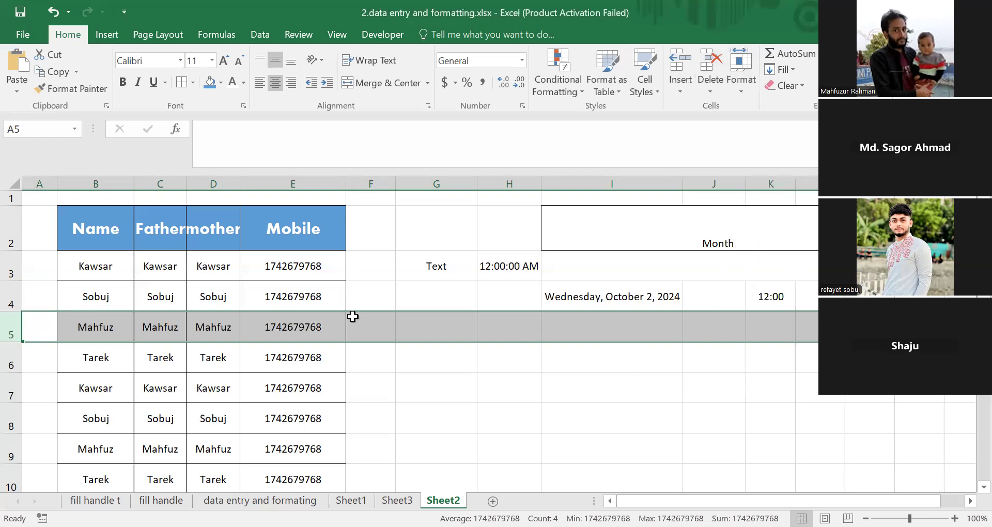
pyautogui.click(459, 366)
# Insert four blank rows at once above row 4, using rows 4 to 7 as the selection.
pyautogui.moveTo(11, 296); pyautogui.dragTo(14, 354)
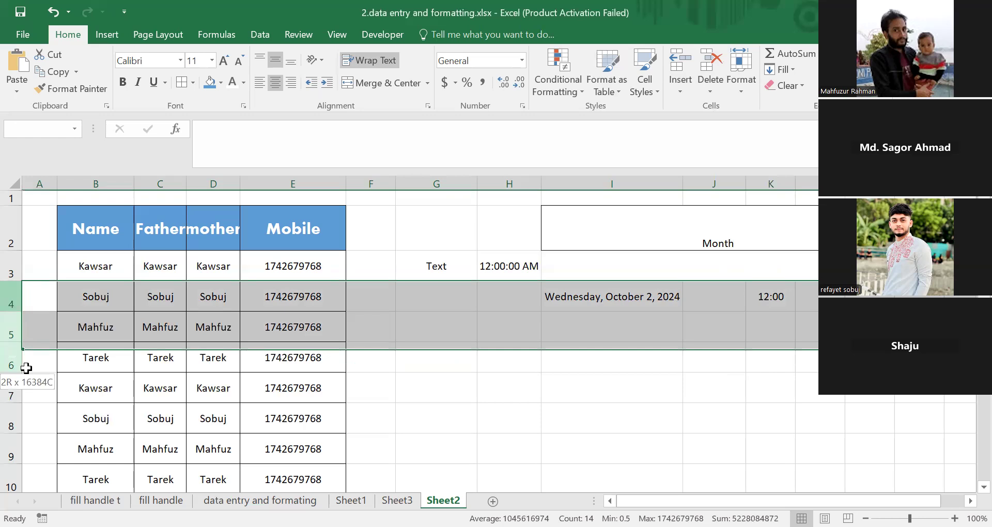
pyautogui.moveTo(26, 372); pyautogui.dragTo(82, 373)
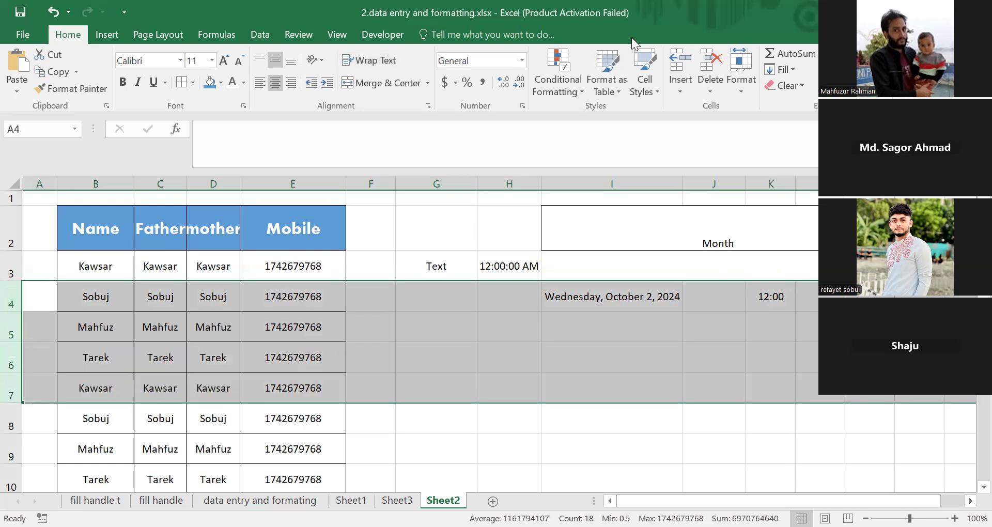
pyautogui.click(678, 70)
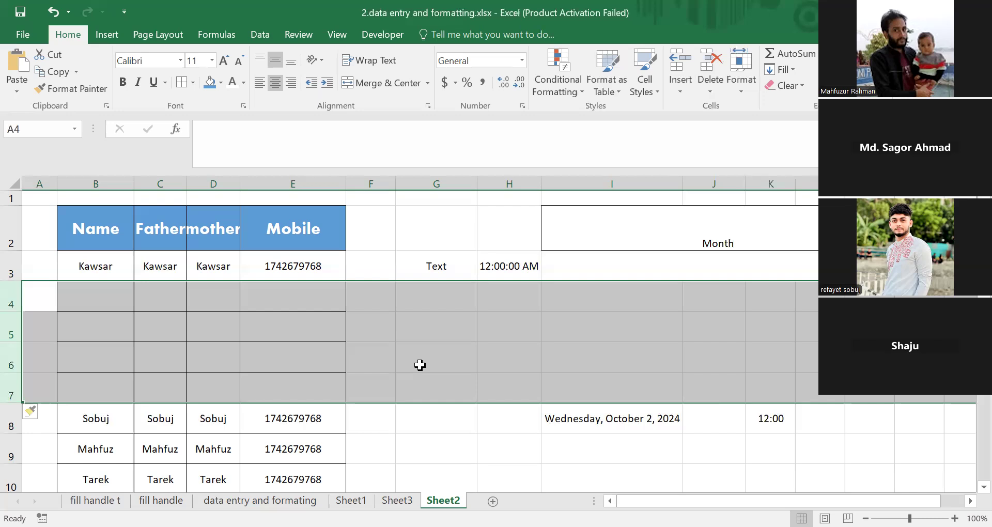
# Insert a single blank row above row 10 of the contact table.
pyautogui.scroll(-2, 203, 321)
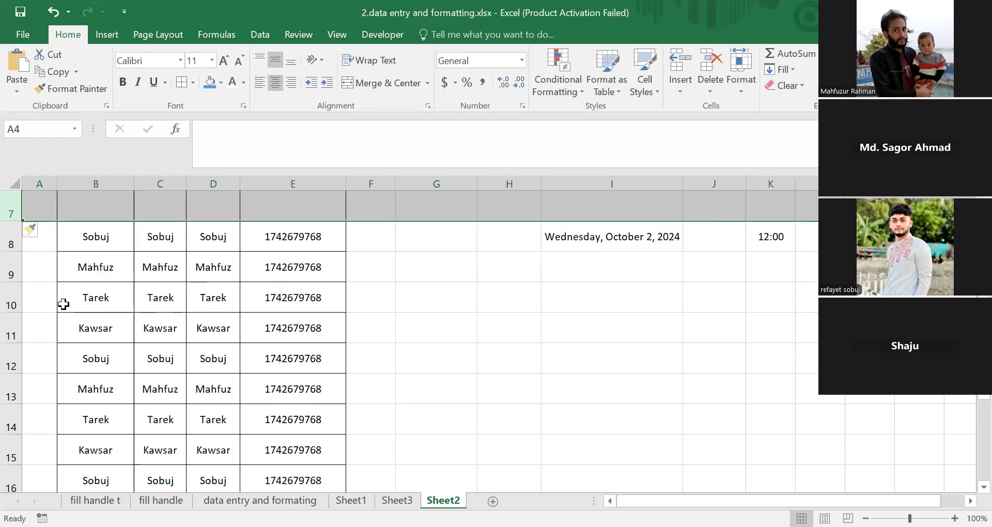
pyautogui.click(12, 297)
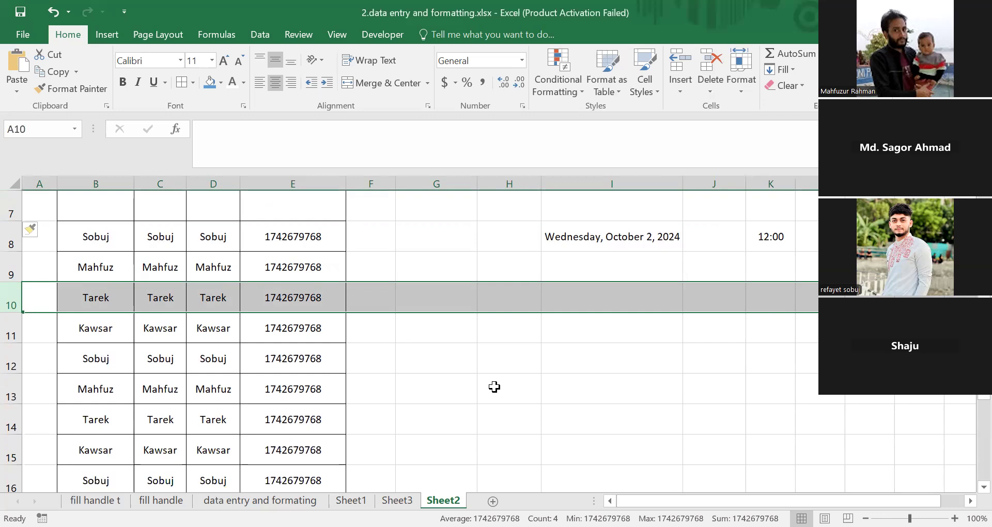
pyautogui.click(678, 67)
pyautogui.click(451, 356)
pyautogui.moveTo(88, 295); pyautogui.dragTo(367, 296)
pyautogui.click(516, 397)
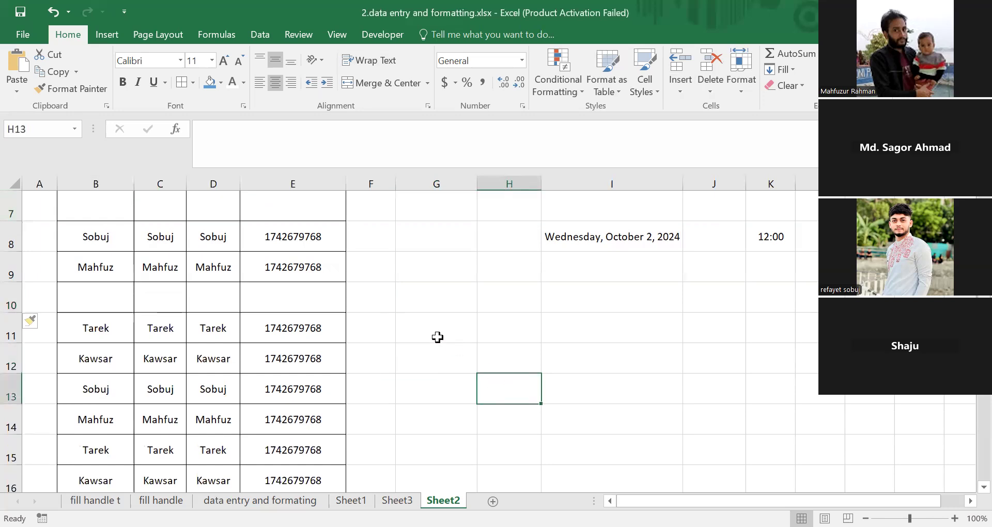
# Insert a blank column before column D, between the father and mother columns.
pyautogui.click(214, 175)
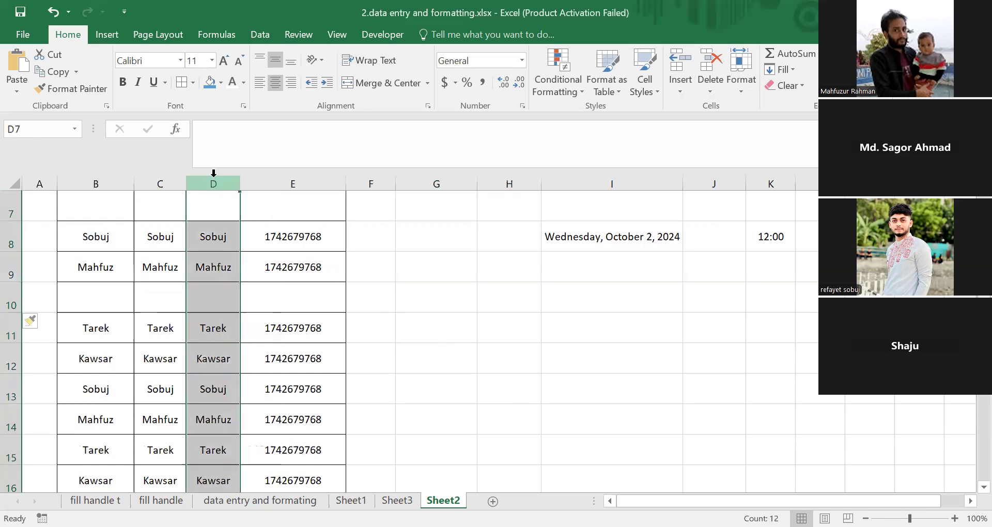
pyautogui.moveTo(157, 236); pyautogui.dragTo(210, 235)
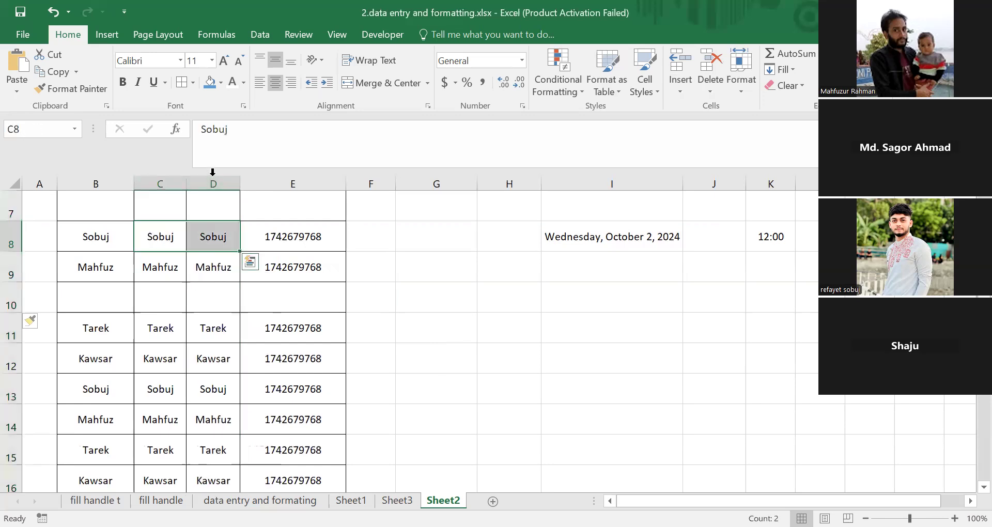
pyautogui.click(213, 174)
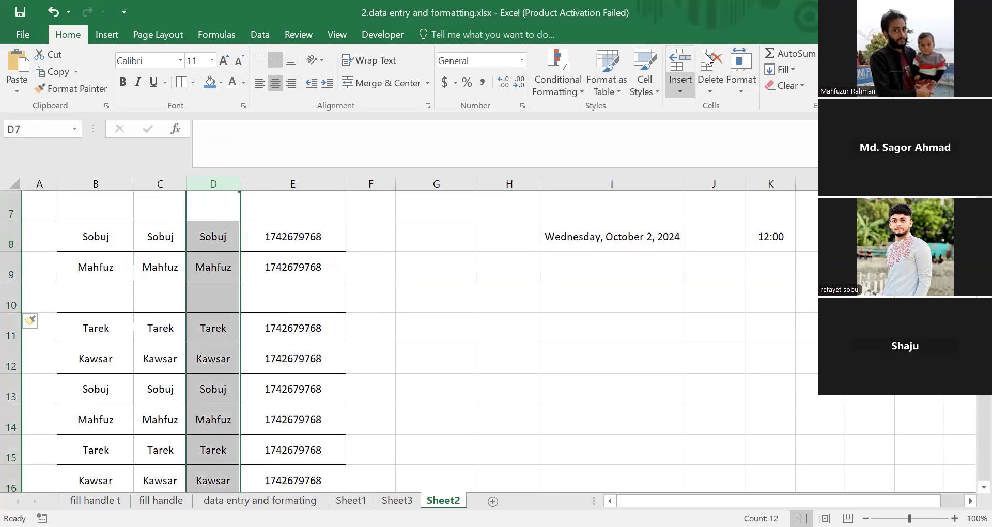
pyautogui.click(681, 66)
pyautogui.click(212, 242)
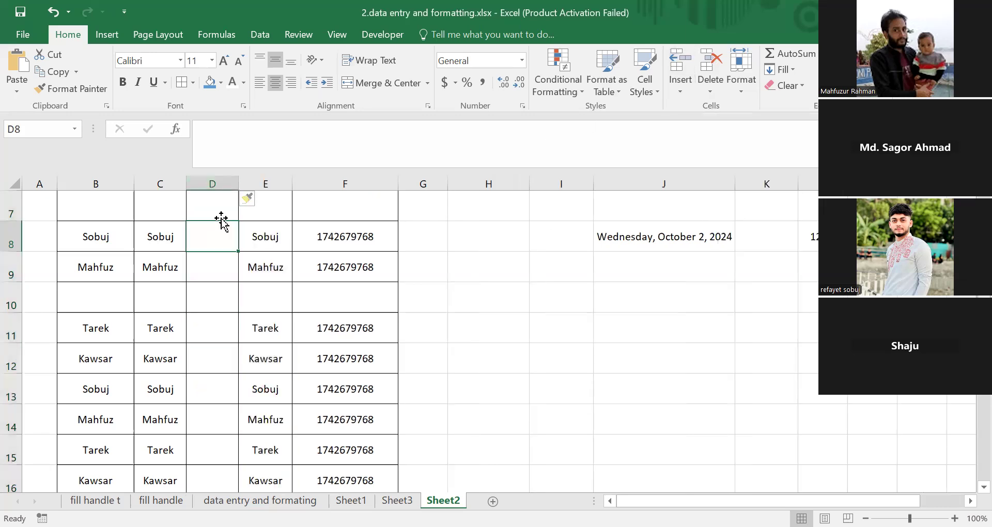
pyautogui.click(223, 178)
pyautogui.click(532, 333)
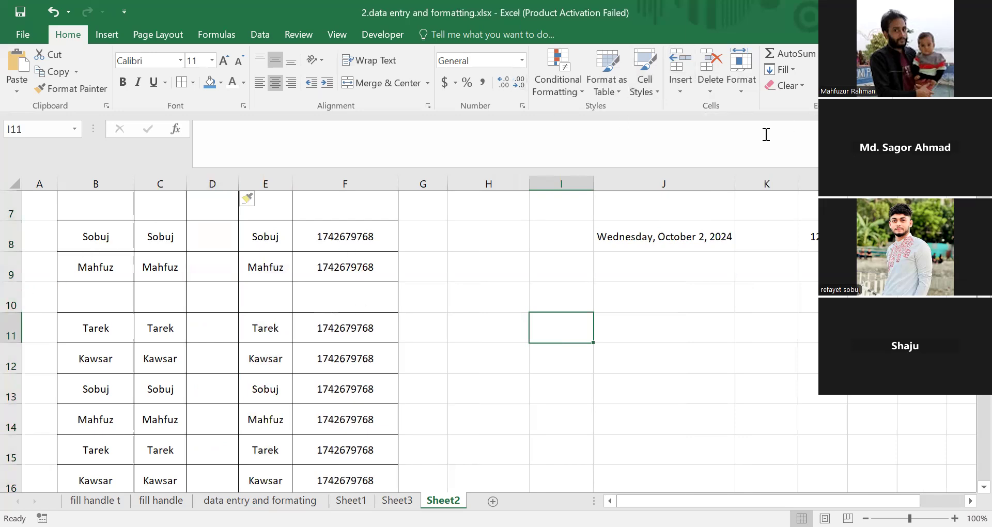
# Hide column F, the last column of the contact table.
pyautogui.click(741, 91)
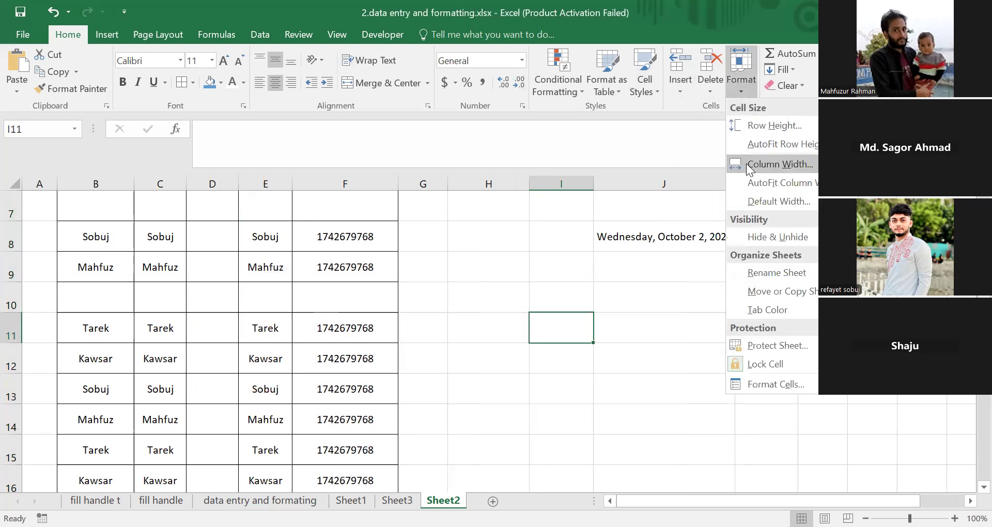
pyautogui.click(349, 184)
pyautogui.click(356, 183)
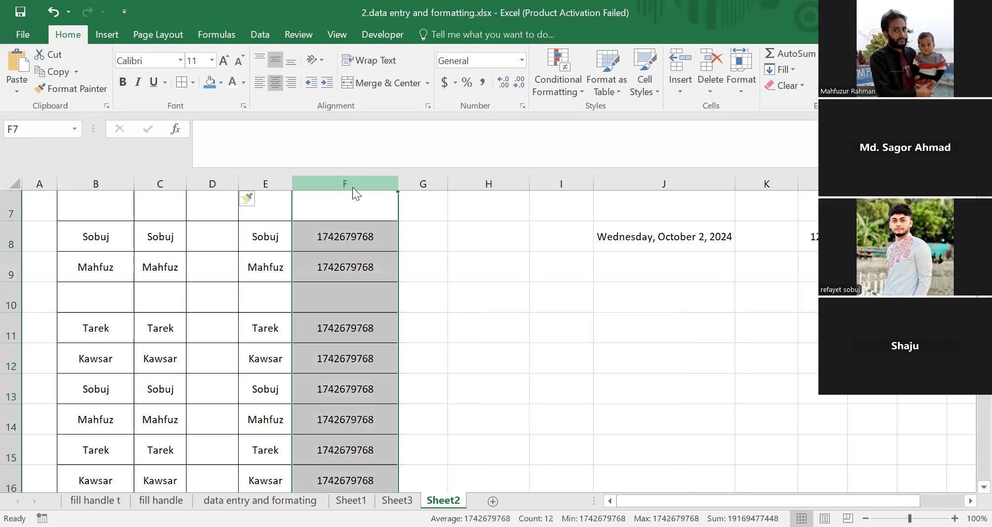
pyautogui.rightClick(354, 188)
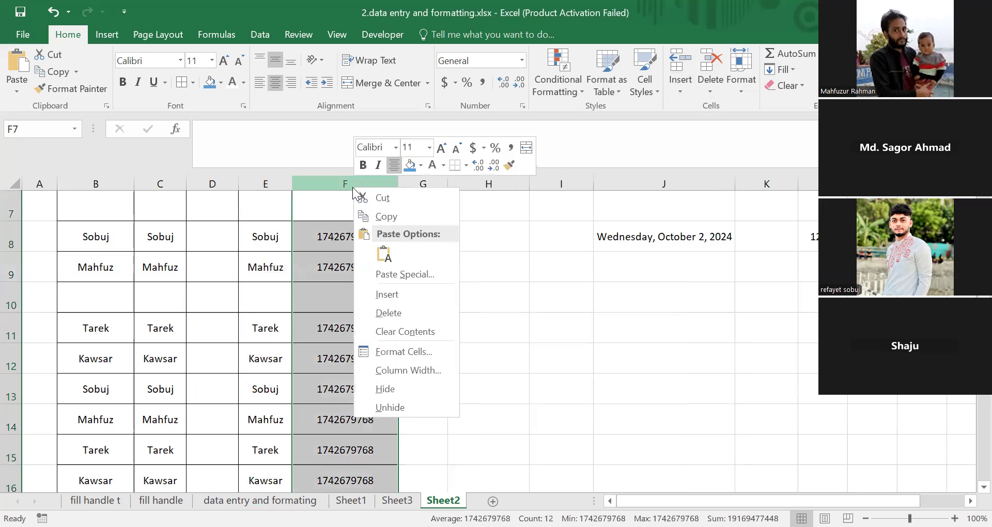
pyautogui.click(394, 388)
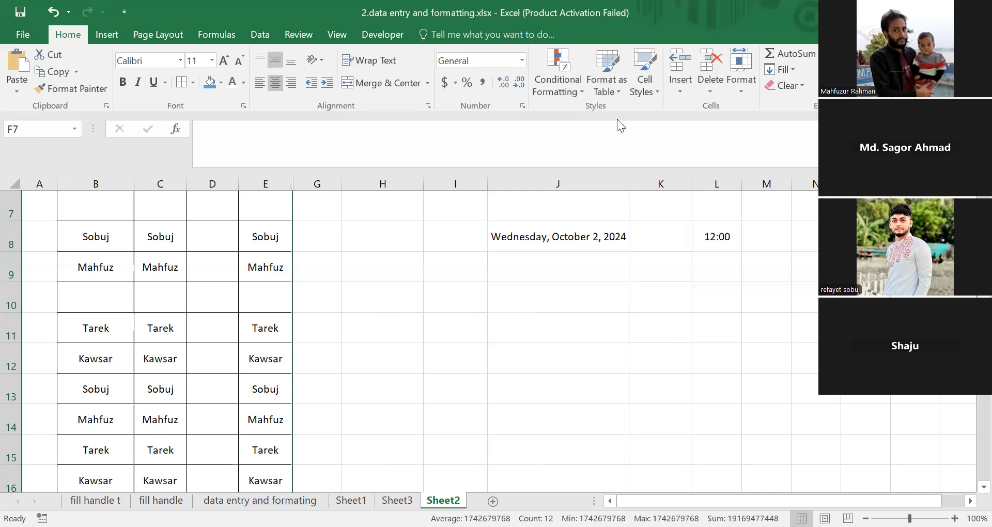
# Unhide column F using a selection that spans the neighbouring columns E and G.
pyautogui.click(742, 91)
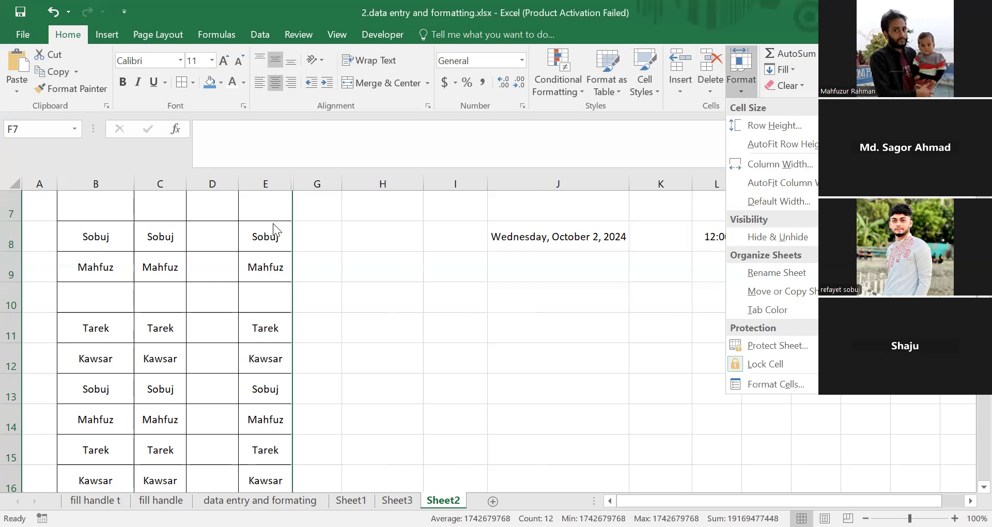
pyautogui.click(279, 185)
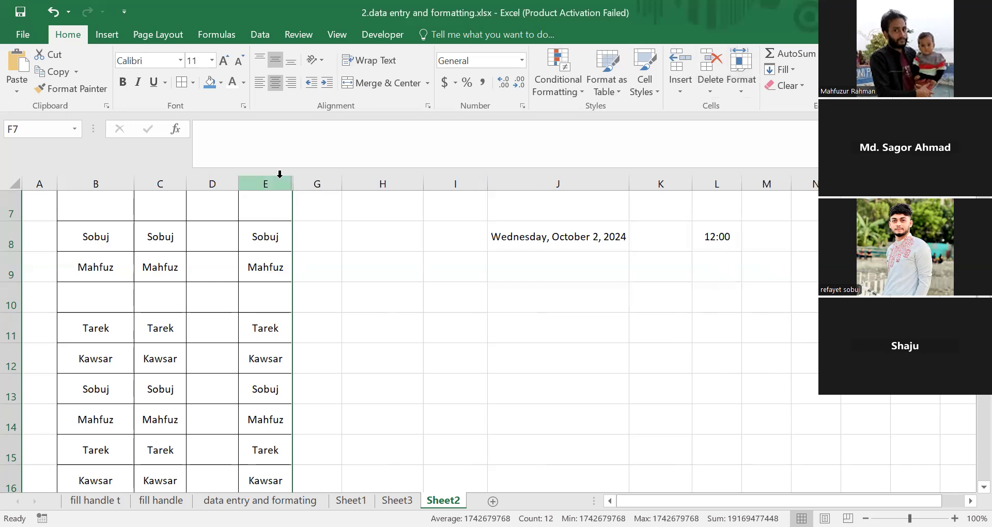
pyautogui.moveTo(271, 176); pyautogui.dragTo(312, 177)
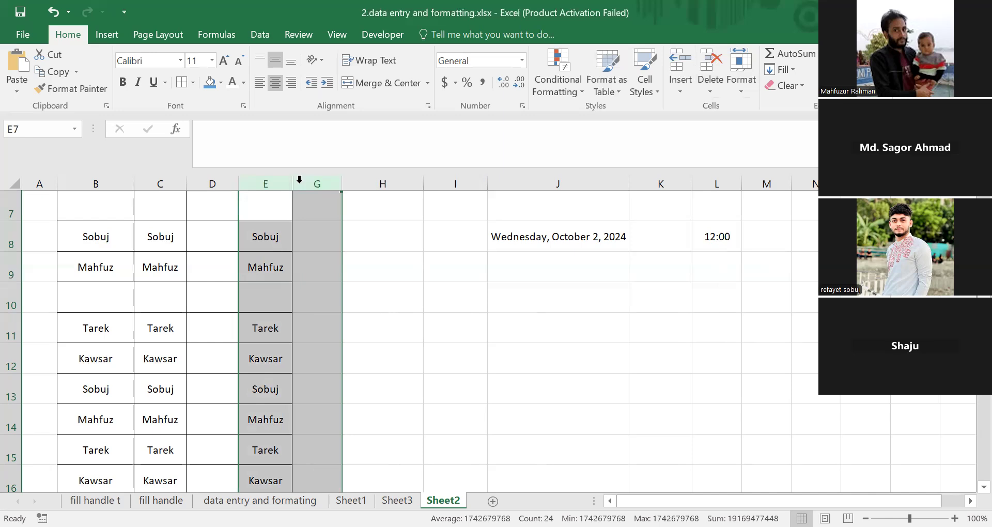
pyautogui.rightClick(299, 179)
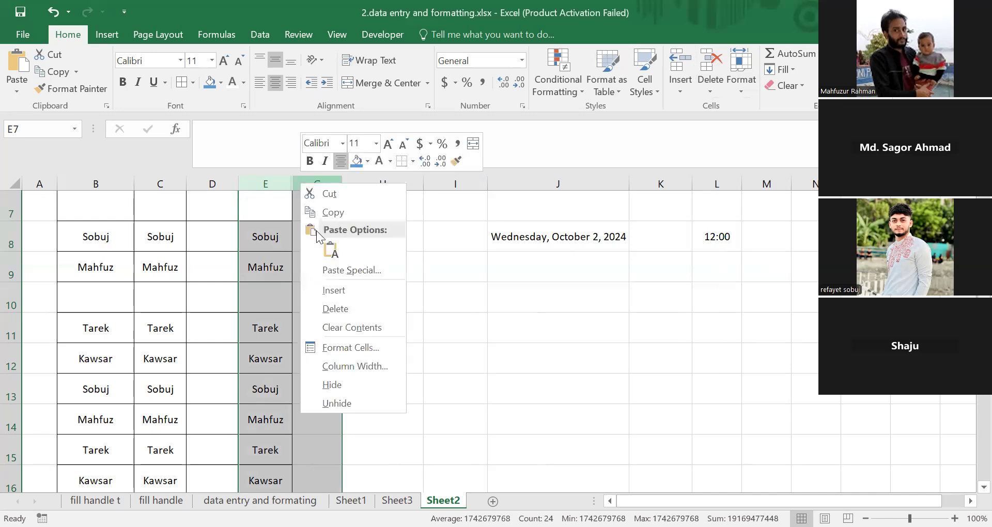
pyautogui.click(341, 402)
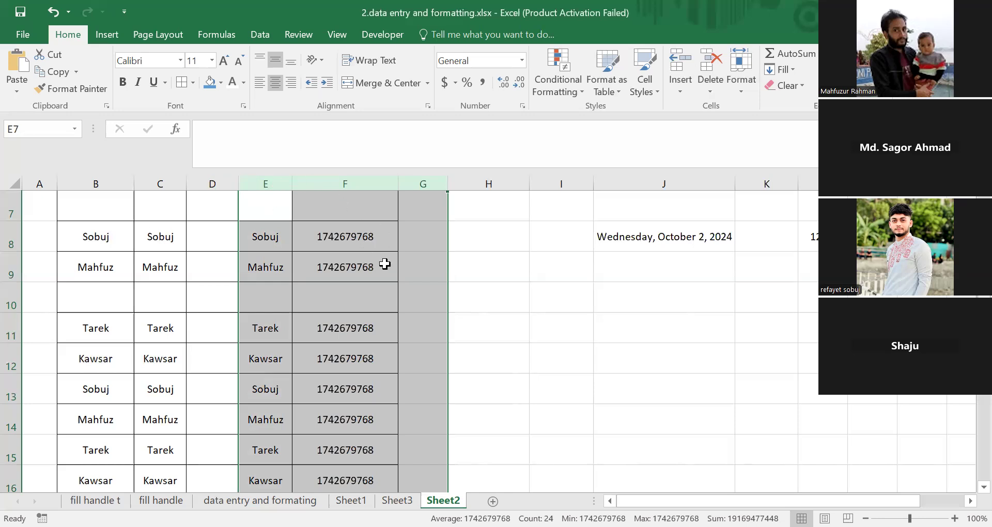
pyautogui.click(429, 263)
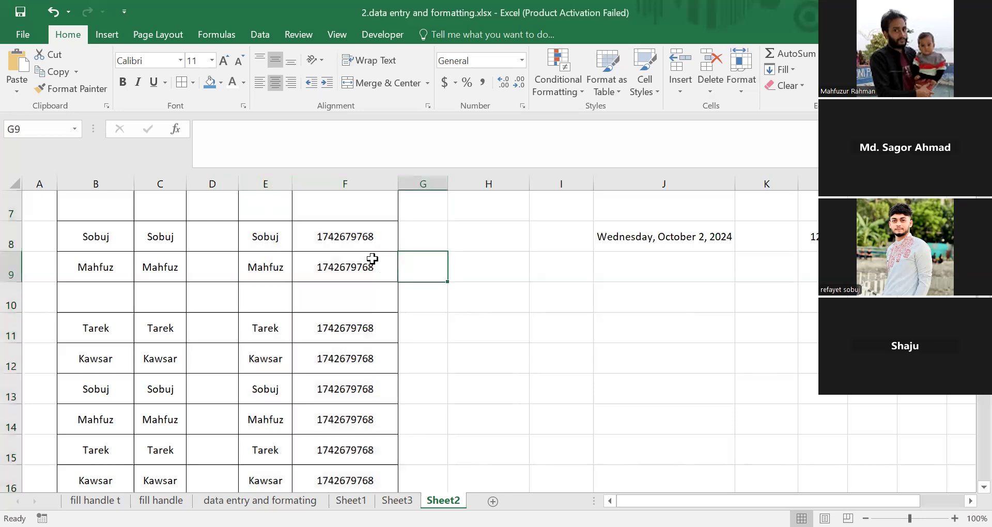
# Set the height of rows 8 to 13 to 20.
pyautogui.moveTo(10, 236); pyautogui.dragTo(29, 356)
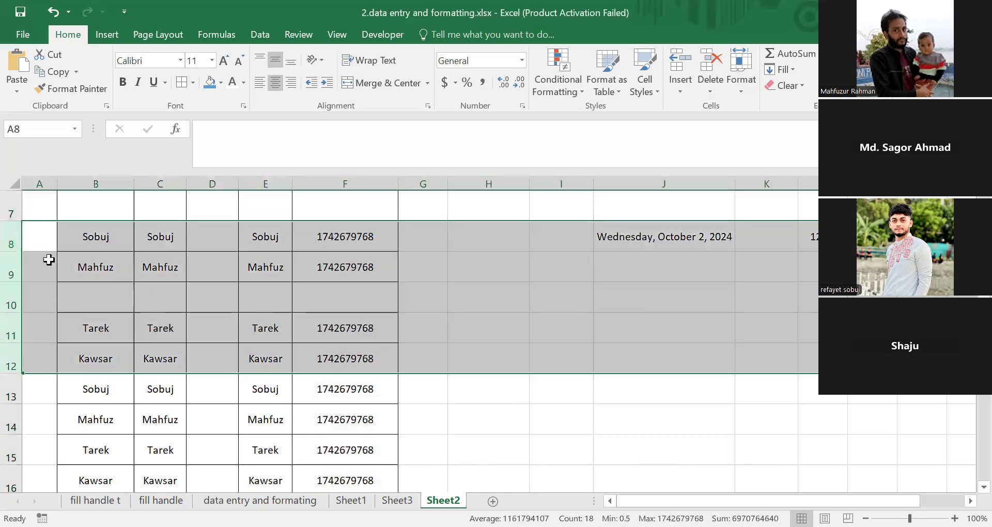
pyautogui.click(513, 317)
pyautogui.click(10, 239)
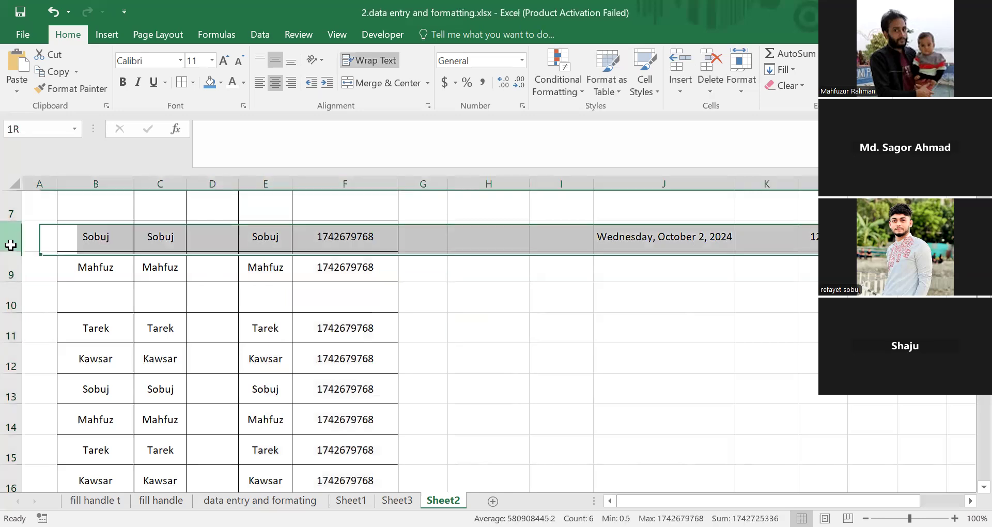
pyautogui.keyDown('shift'); pyautogui.click(19, 395); pyautogui.keyUp('shift')
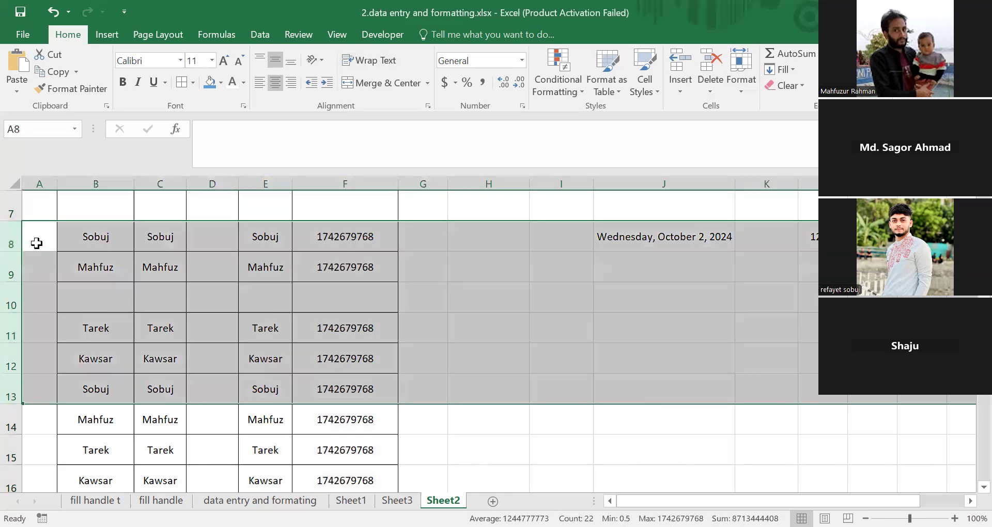
pyautogui.rightClick(12, 234)
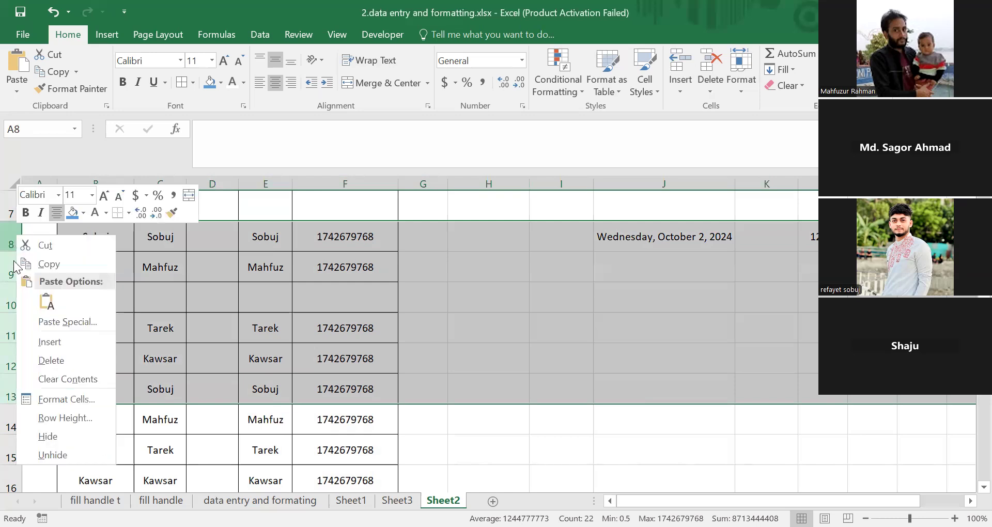
pyautogui.click(78, 418)
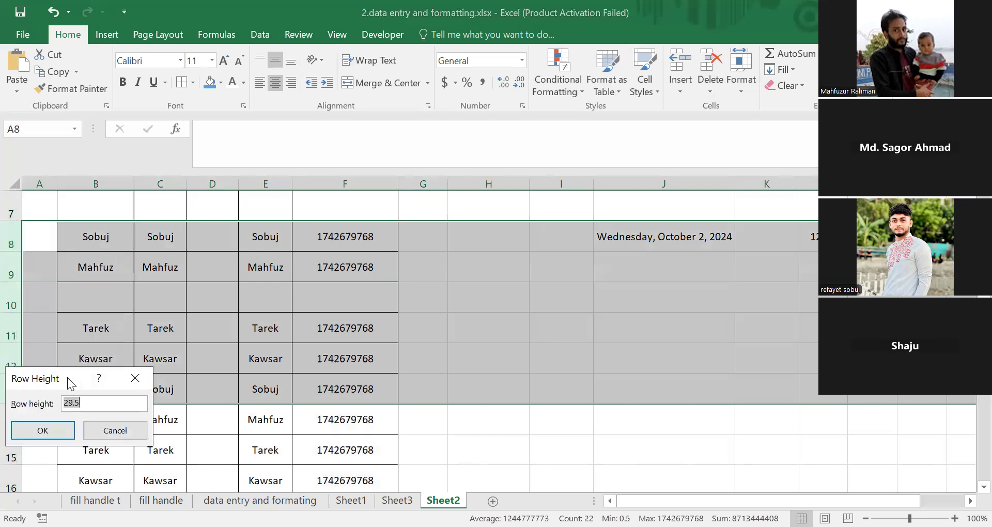
pyautogui.moveTo(71, 383); pyautogui.dragTo(480, 227)
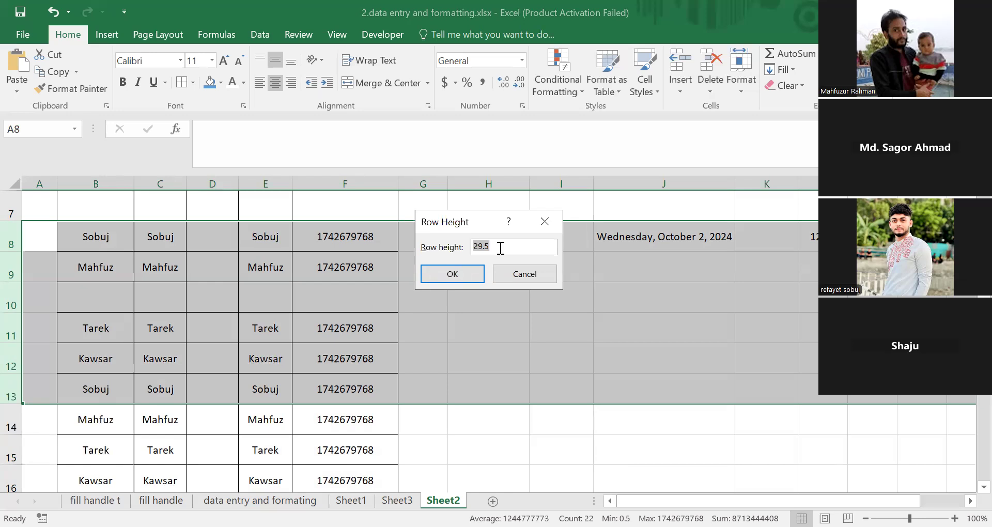
pyautogui.write('20')
pyautogui.click(454, 279)
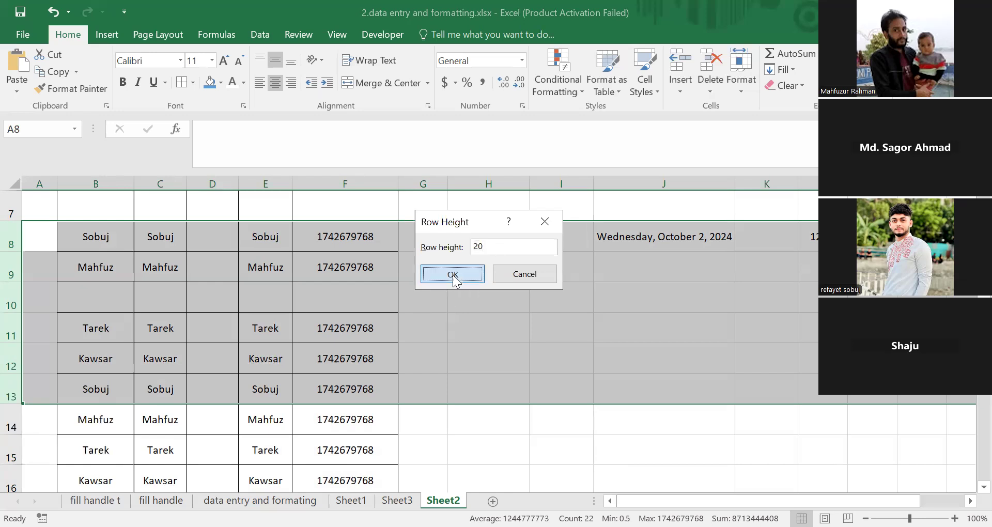
pyautogui.click(9, 235)
pyautogui.moveTo(9, 235); pyautogui.dragTo(10, 316)
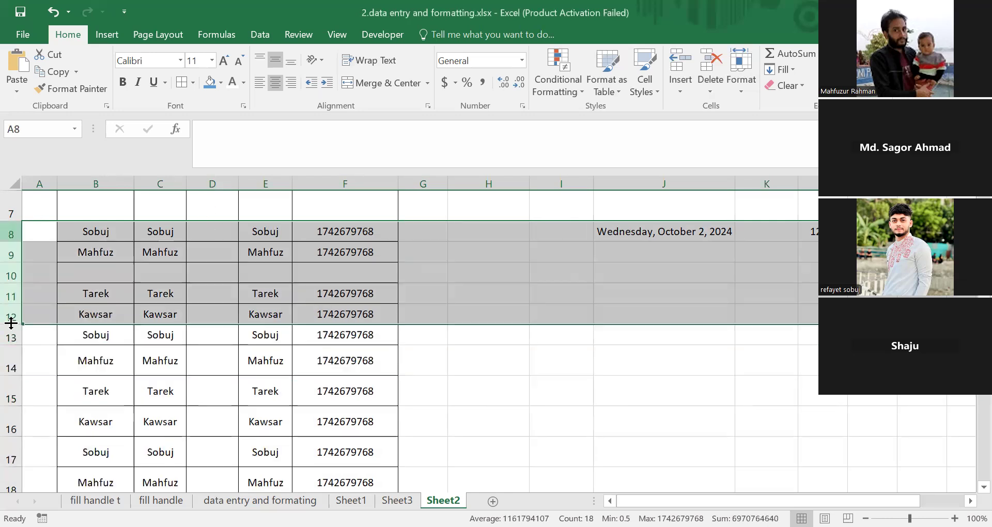
pyautogui.click(480, 282)
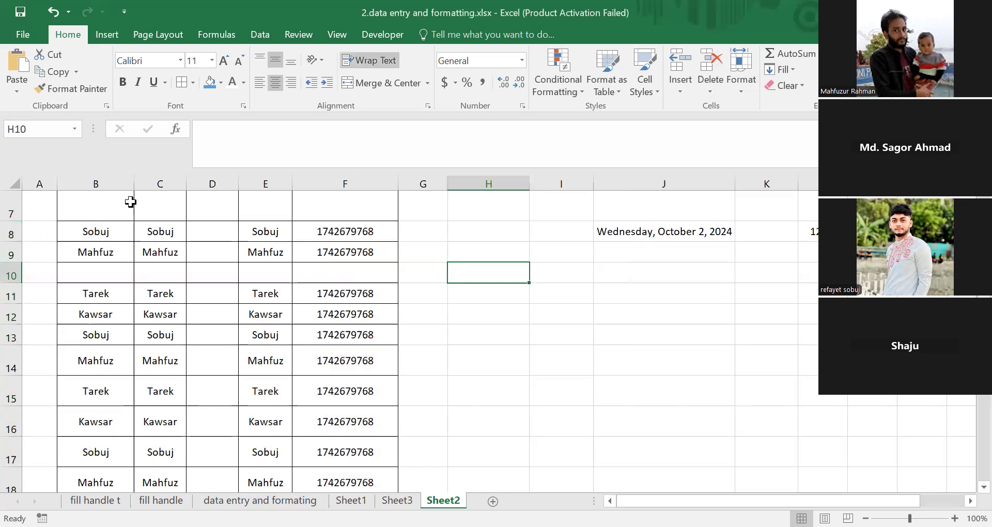
# Apply one very narrow column width to columns B through F of the contact table.
pyautogui.click(100, 184)
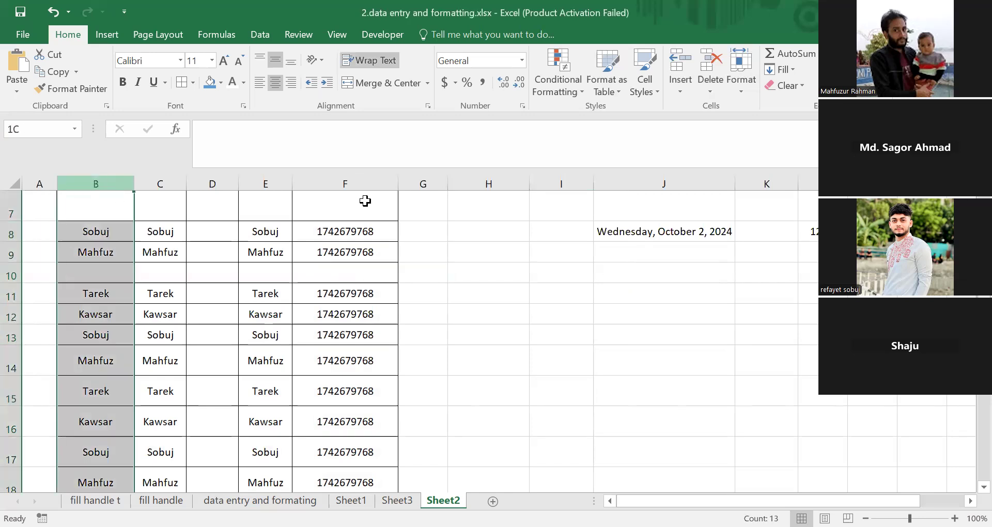
pyautogui.keyDown('shift'); pyautogui.click(364, 183); pyautogui.keyUp('shift')
pyautogui.rightClick(363, 188)
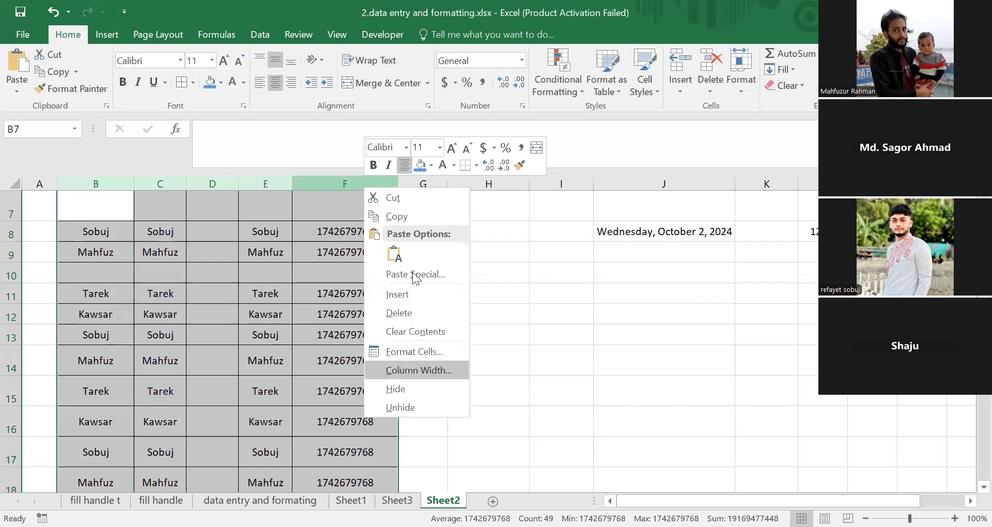
pyautogui.click(418, 370)
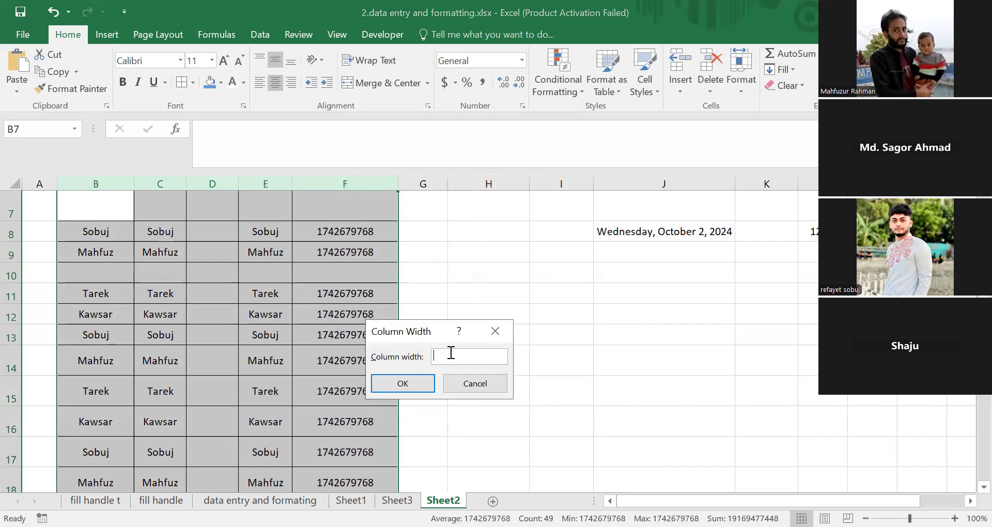
pyautogui.click(420, 382)
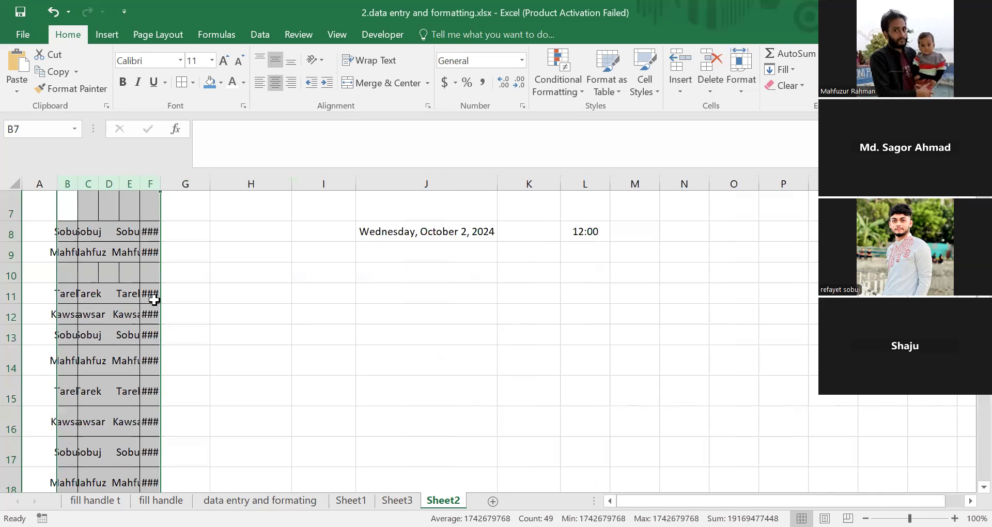
# Set the width of columns B through F to 10.
pyautogui.rightClick(67, 182)
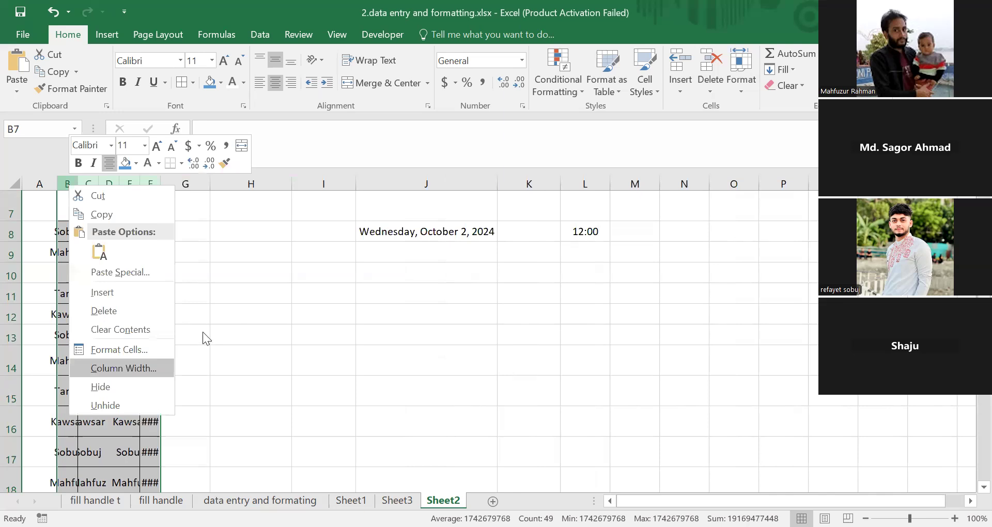
pyautogui.click(166, 367)
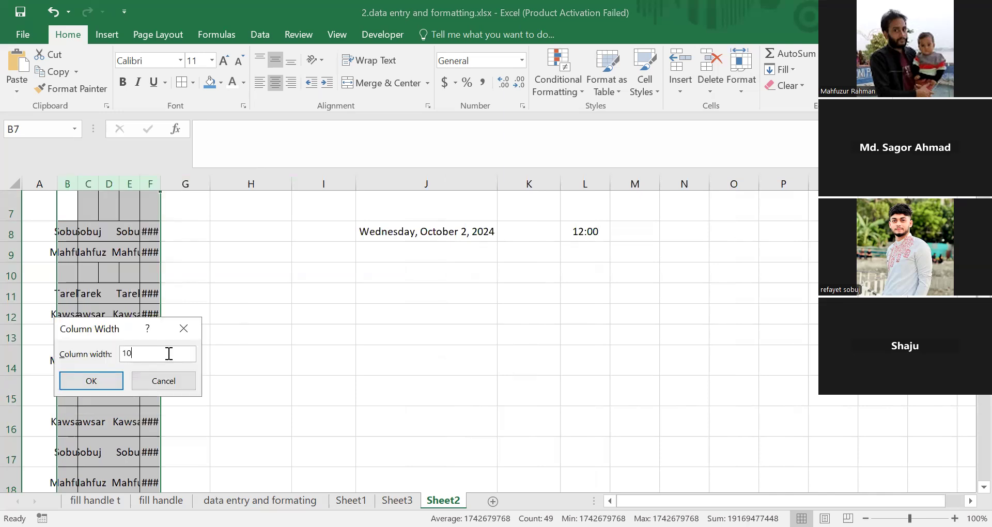
pyautogui.press('Return')
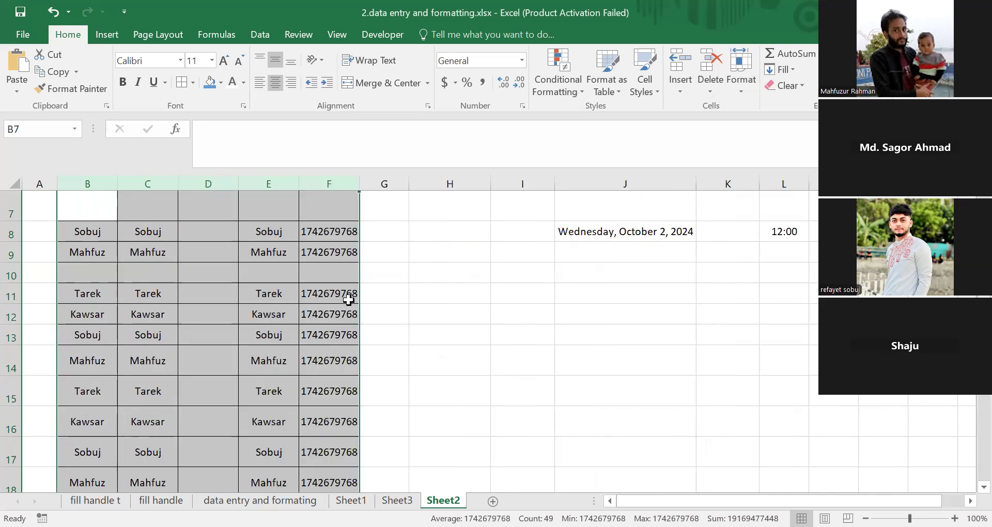
pyautogui.click(407, 310)
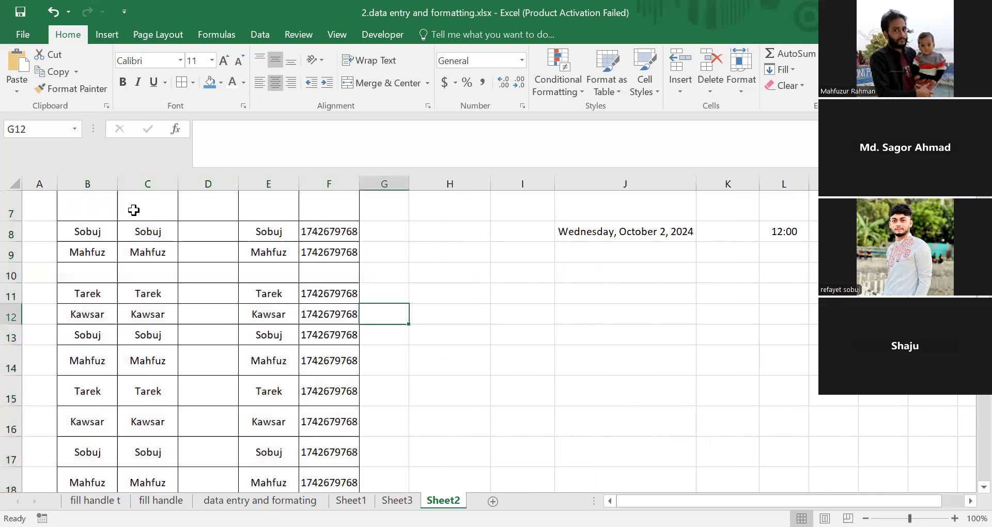
# Widen columns B through F together freehand by stretching the edge of column F.
pyautogui.click(96, 172)
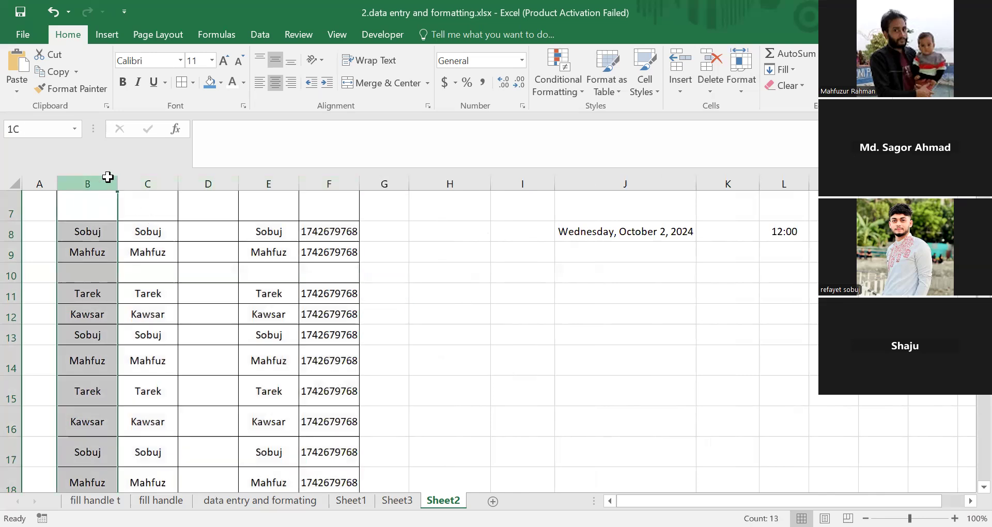
pyautogui.keyDown('shift'); pyautogui.click(351, 179); pyautogui.keyUp('shift')
pyautogui.moveTo(358, 181); pyautogui.dragTo(385, 188)
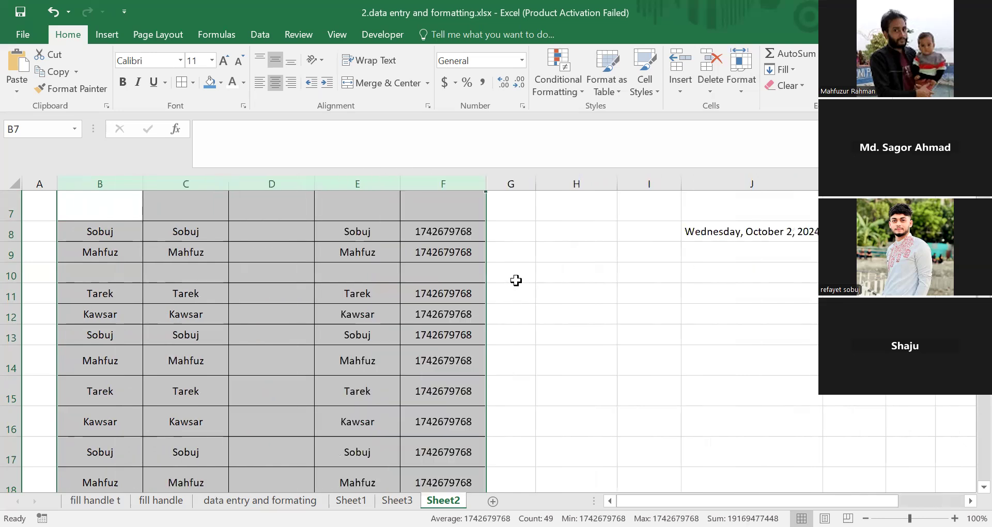
pyautogui.scroll(-3, 532, 282)
pyautogui.scroll(3, 528, 288)
pyautogui.click(553, 308)
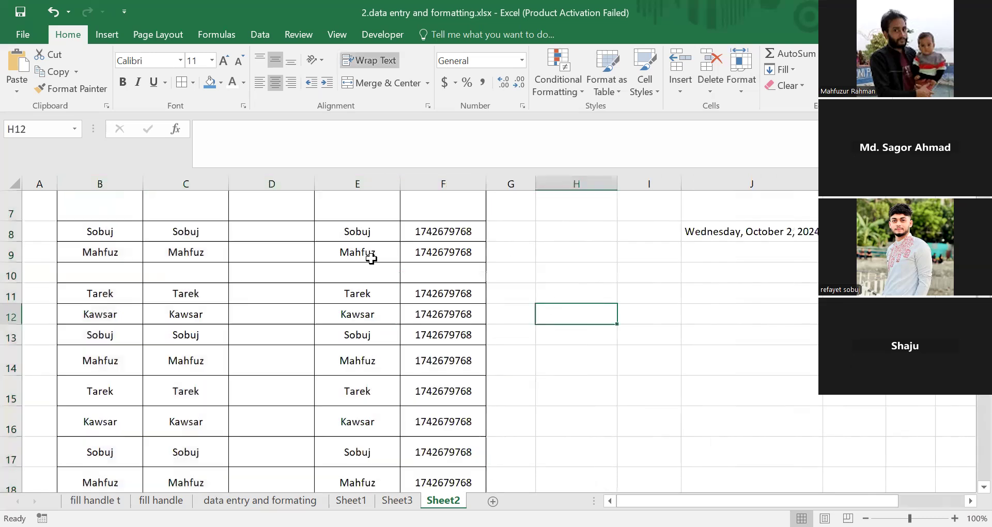
# Delete row 8, the row holding the date and time entries beside the contact table.
pyautogui.click(11, 251)
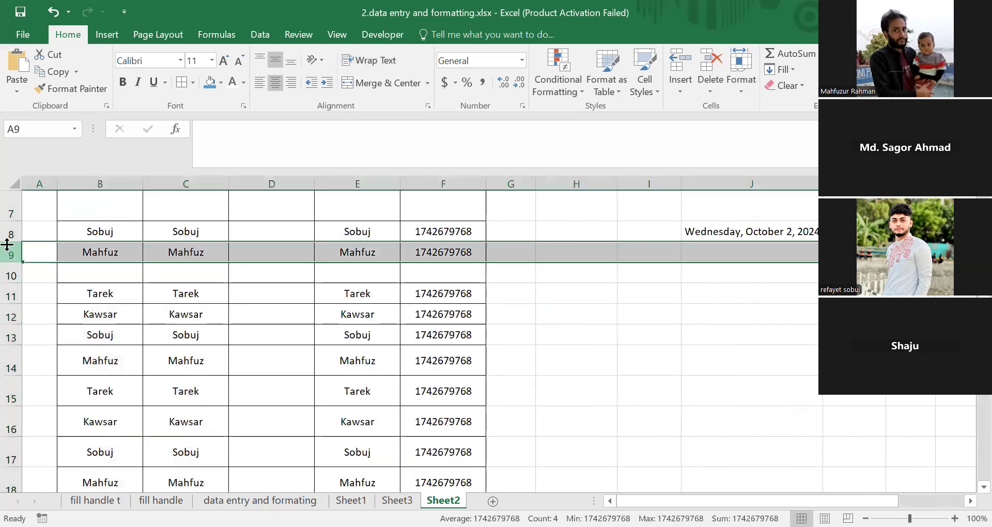
pyautogui.click(10, 231)
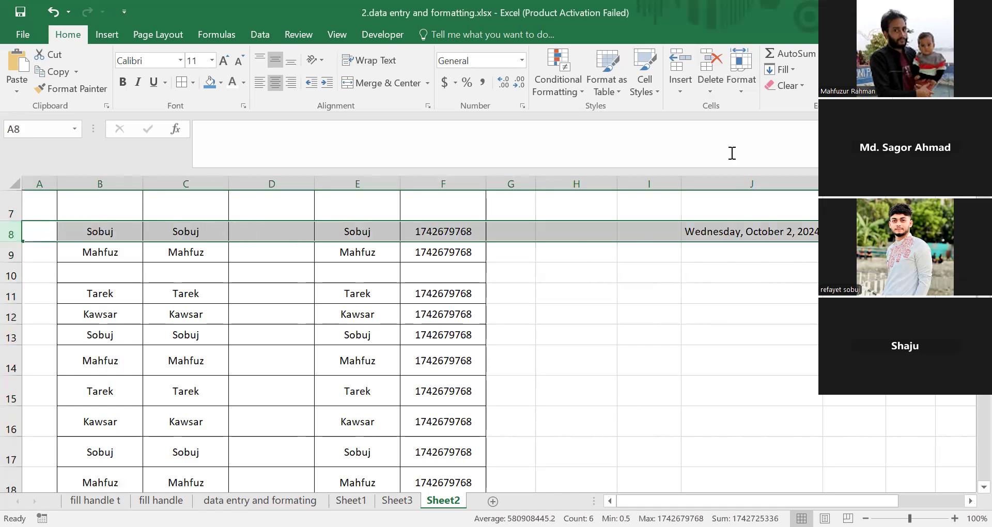
pyautogui.click(710, 68)
pyautogui.scroll(-3, 567, 315)
pyautogui.scroll(2, 567, 315)
pyautogui.scroll(-2, 567, 315)
pyautogui.scroll(3, 567, 315)
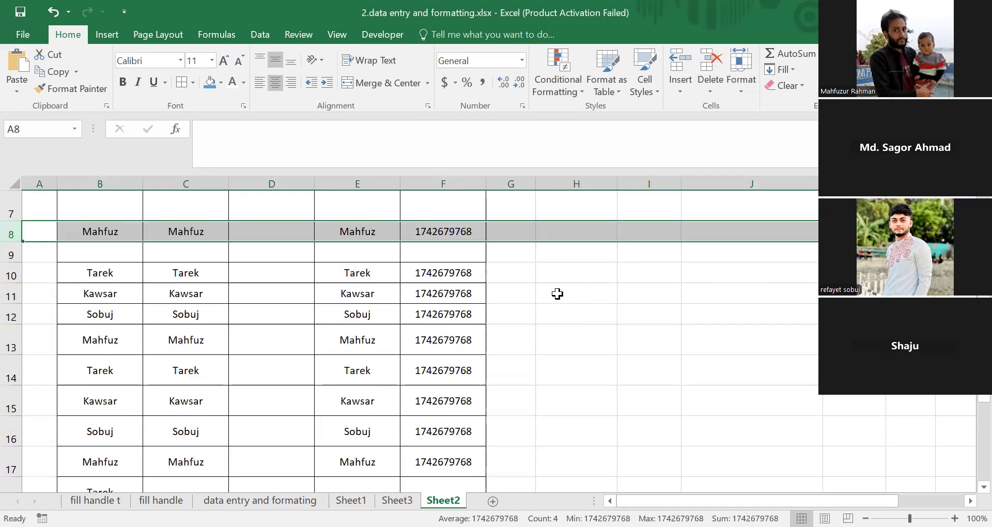
pyautogui.click(553, 310)
# Insert a blank row above the empty row 9 of the contact table.
pyautogui.click(10, 253)
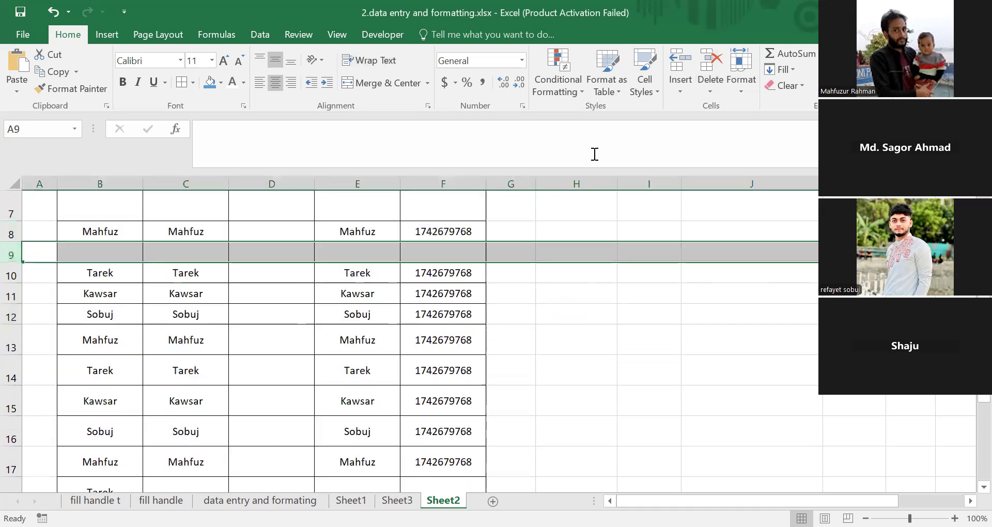
pyautogui.click(680, 65)
pyautogui.click(603, 290)
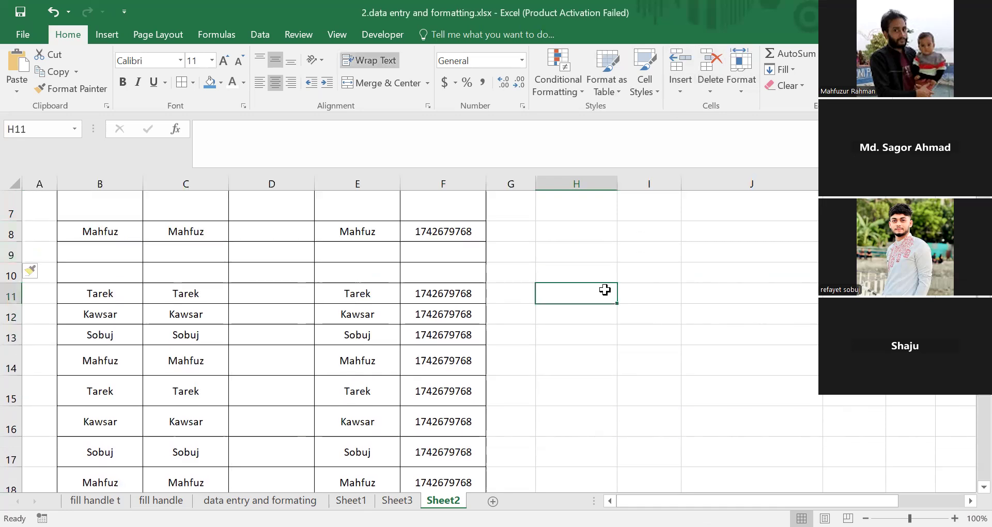
# Delete the empty rows 9 and 10 from the contact table.
pyautogui.moveTo(11, 253); pyautogui.dragTo(11, 273)
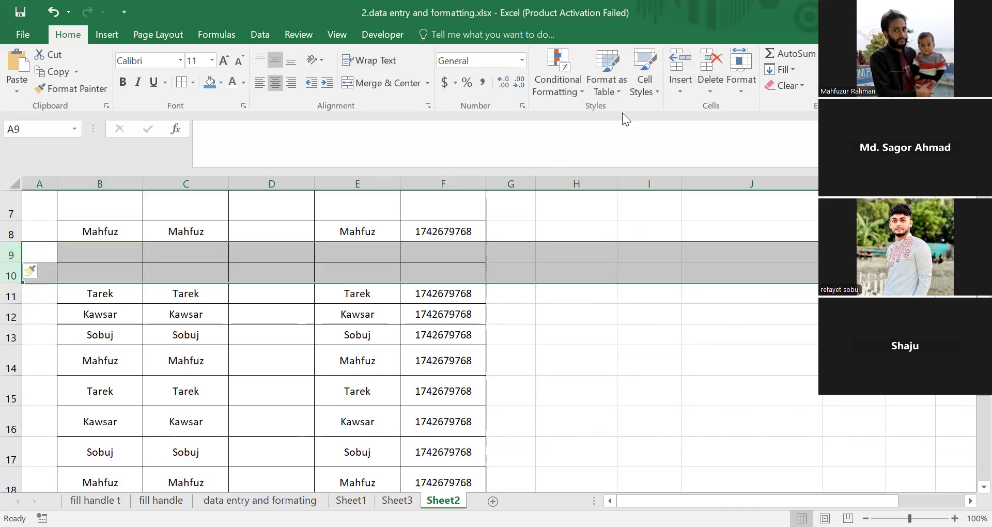
pyautogui.click(709, 71)
pyautogui.click(649, 319)
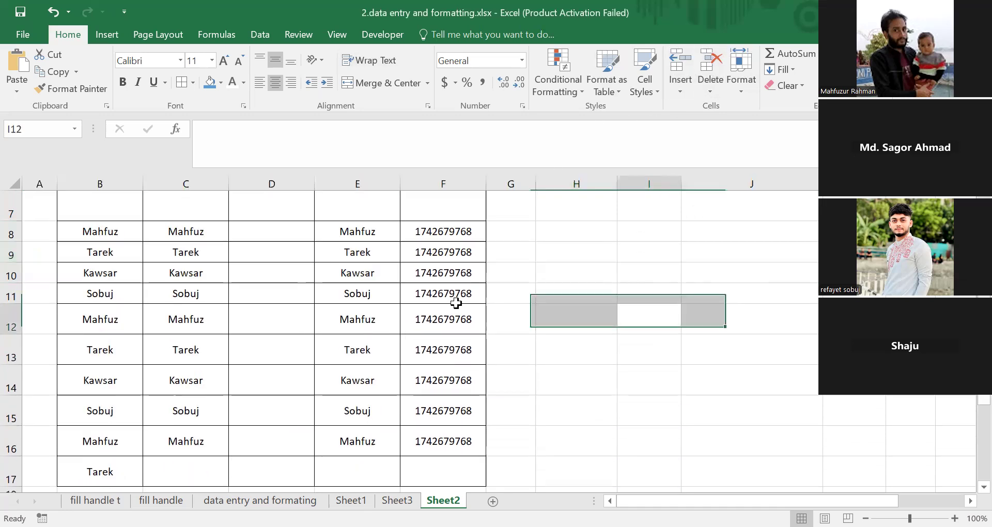
# Delete the four empty rows 4 through 7 below the first contact entry.
pyautogui.click(85, 217)
pyautogui.scroll(2, 194, 242)
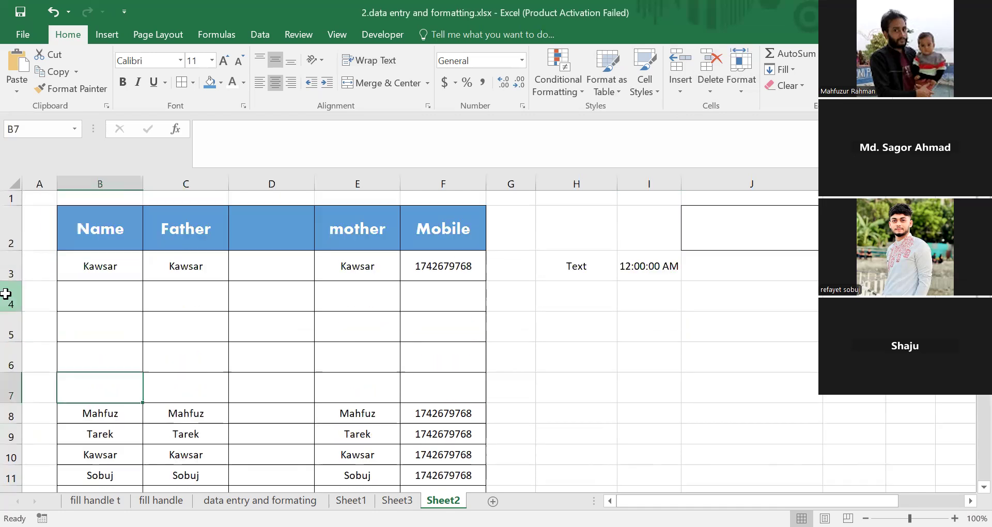
pyautogui.moveTo(11, 293); pyautogui.dragTo(11, 350)
pyautogui.click(710, 69)
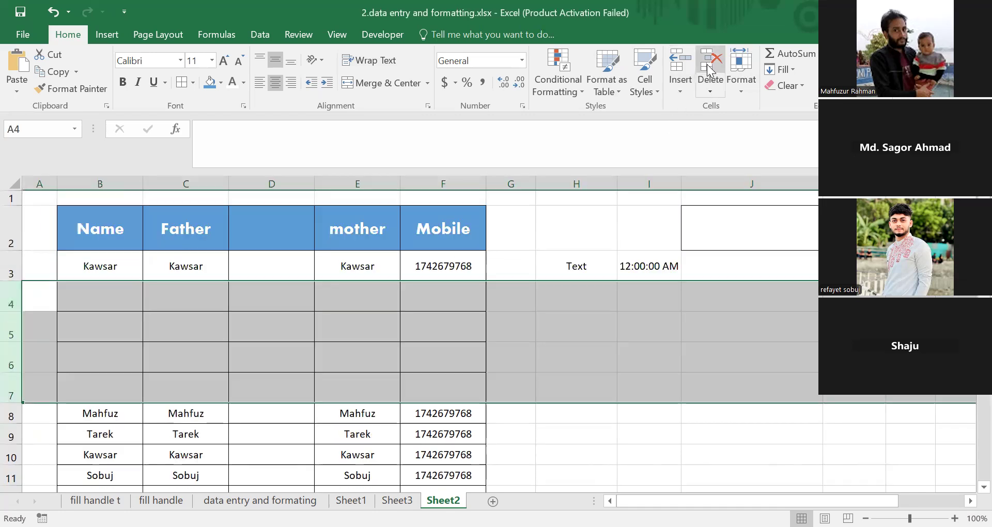
pyautogui.click(639, 331)
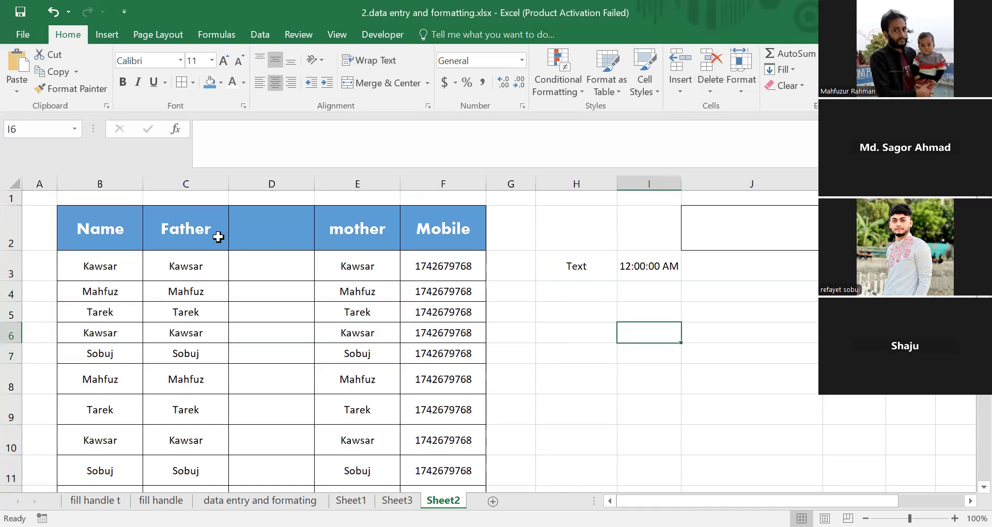
# Reduce the height of header row 2 freehand and delete the empty column D from the contact table.
pyautogui.moveTo(10, 249); pyautogui.dragTo(11, 231)
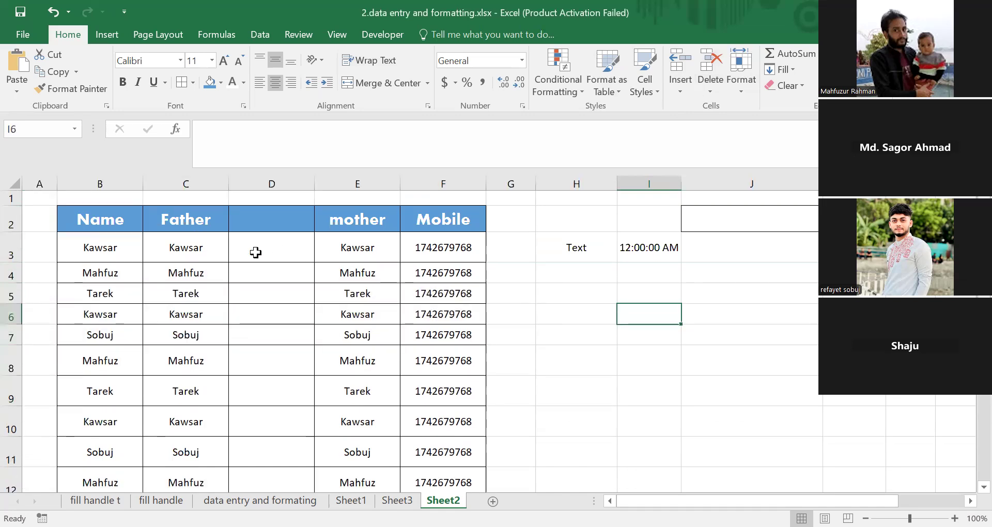
pyautogui.click(554, 334)
pyautogui.moveTo(98, 218); pyautogui.dragTo(344, 341)
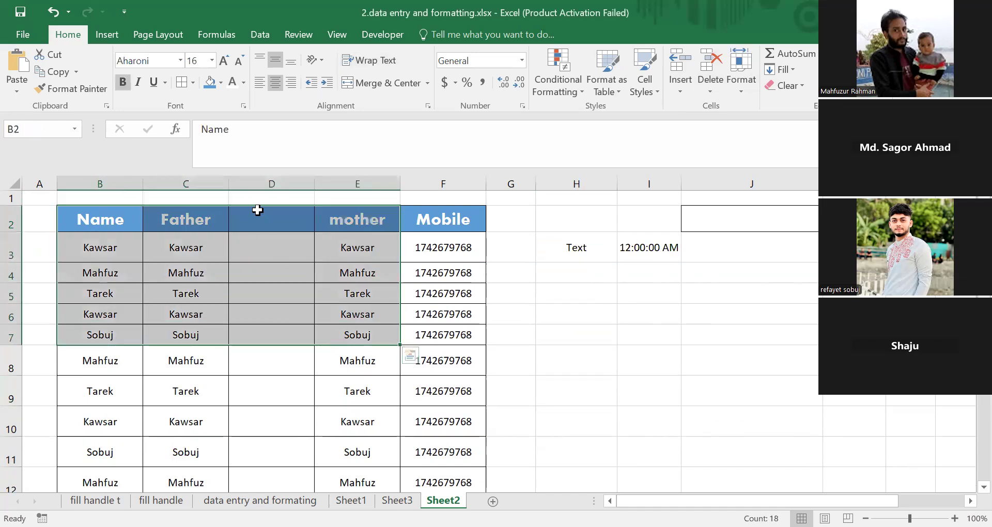
pyautogui.click(273, 184)
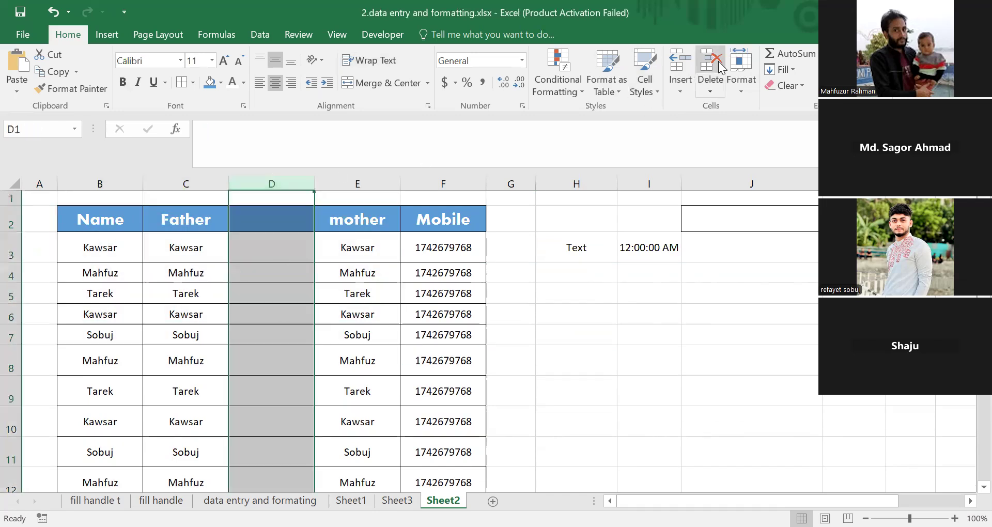
pyautogui.click(710, 64)
pyautogui.click(603, 293)
# Format the contact range B2:E13 as a table with headers, using a light style with a blue header.
pyautogui.moveTo(98, 219); pyautogui.dragTo(344, 437)
pyautogui.scroll(1, 424, 315)
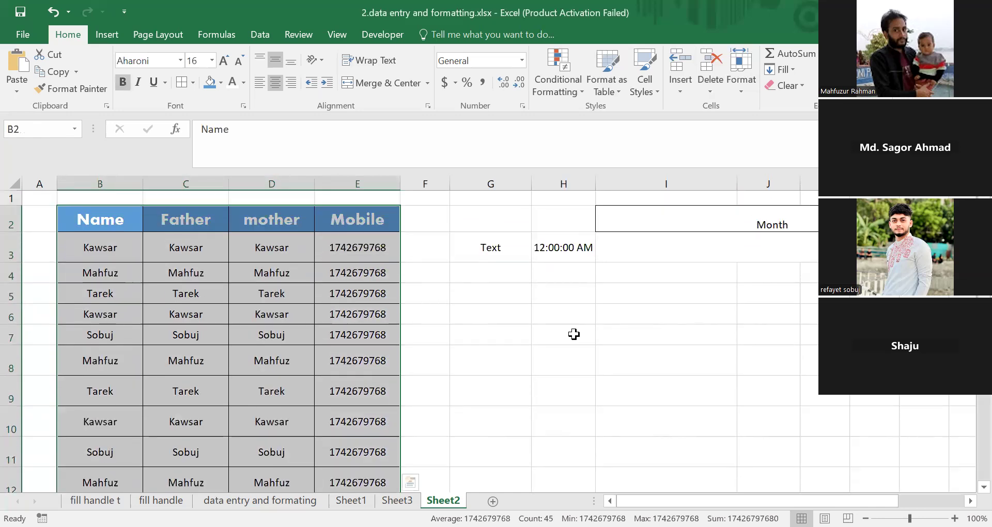
pyautogui.click(609, 69)
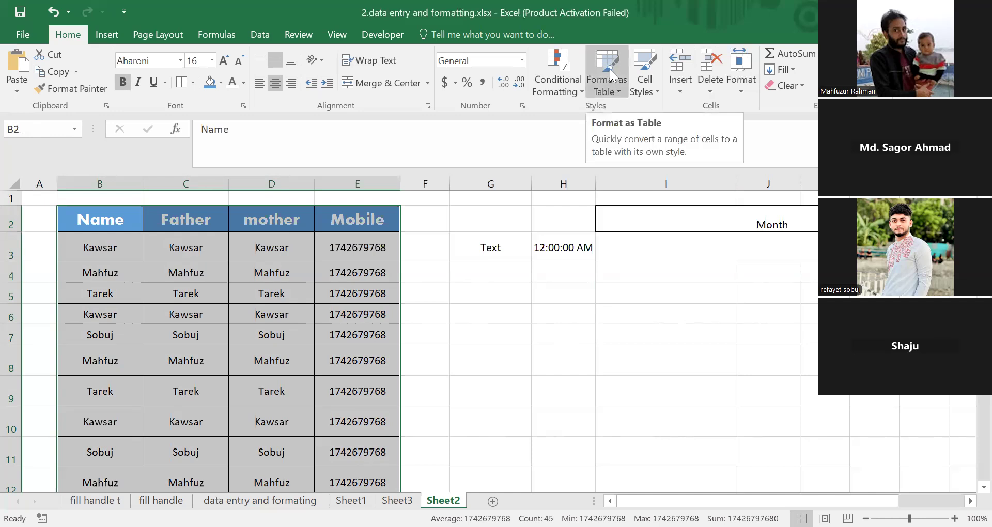
pyautogui.click(610, 69)
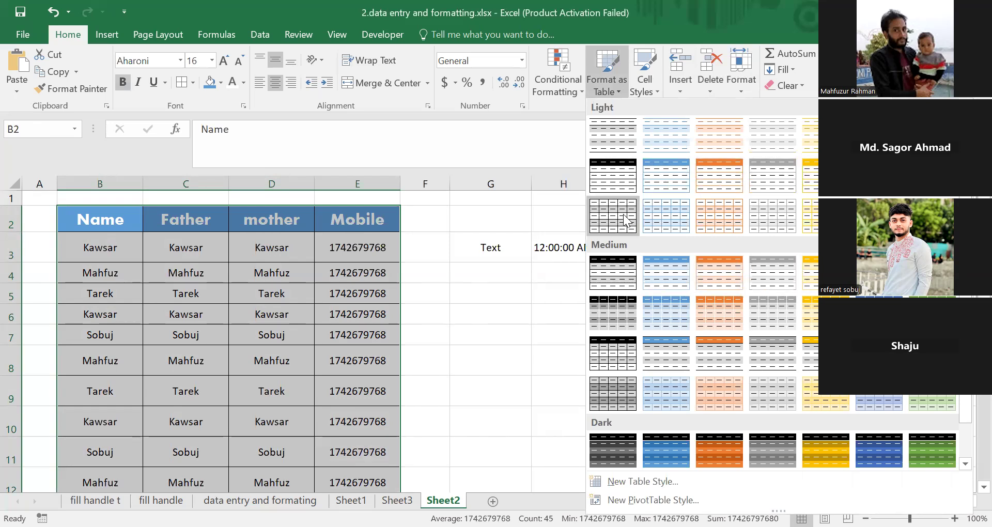
pyautogui.click(671, 183)
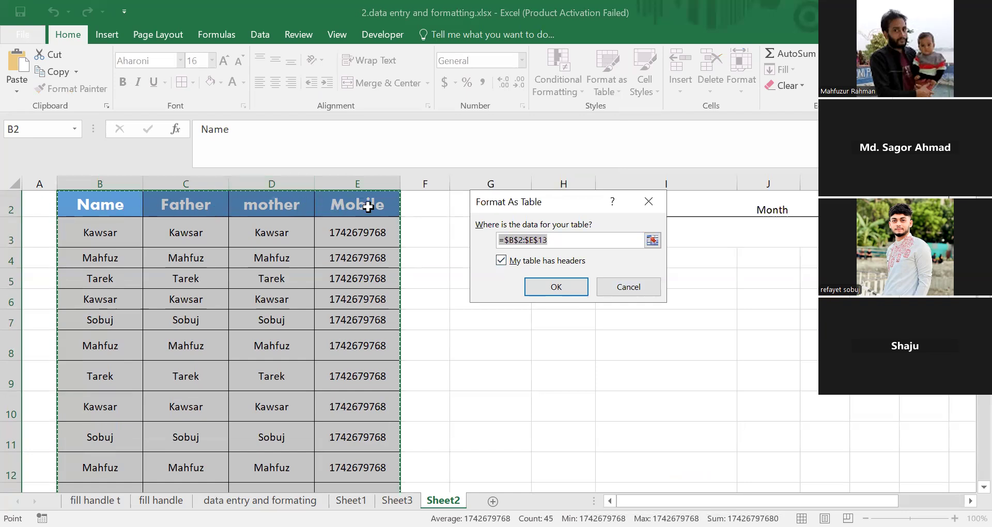
pyautogui.click(502, 261)
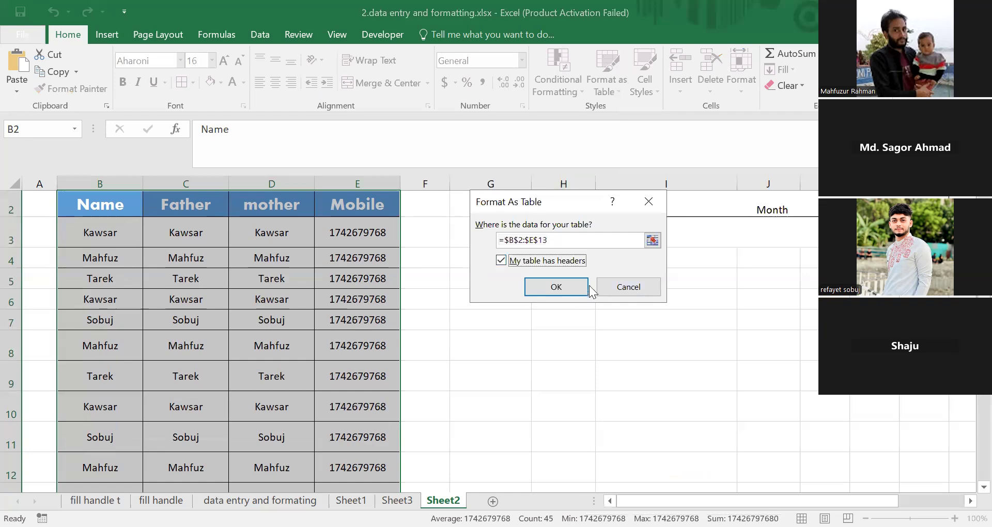
pyautogui.click(561, 290)
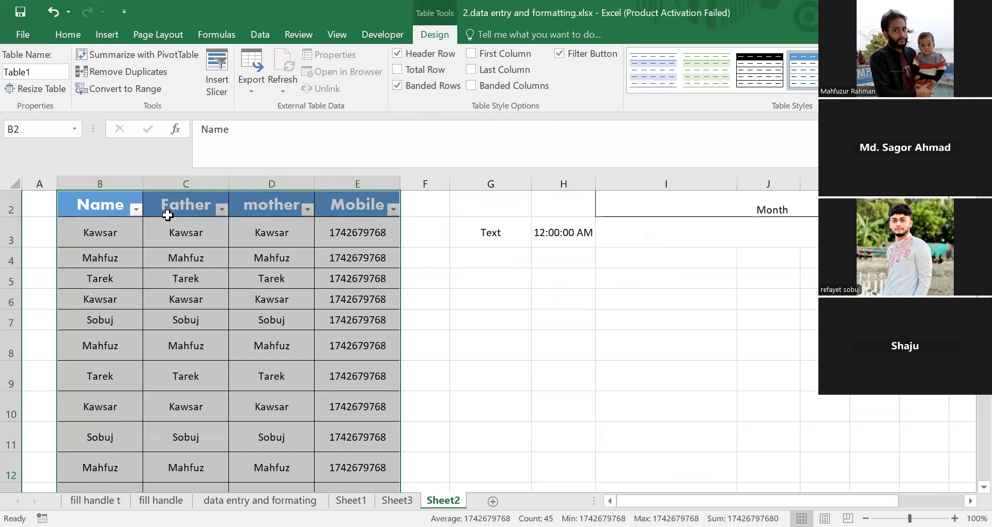
# Hide the contact table's header row and show it again.
pyautogui.scroll(-1, 111, 216)
pyautogui.scroll(-1, 111, 216)
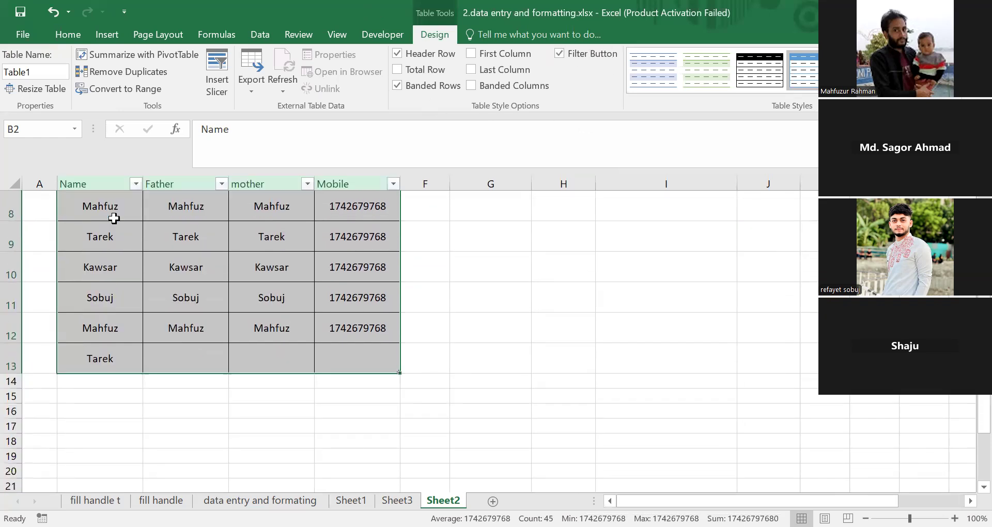
pyautogui.scroll(3, 166, 203)
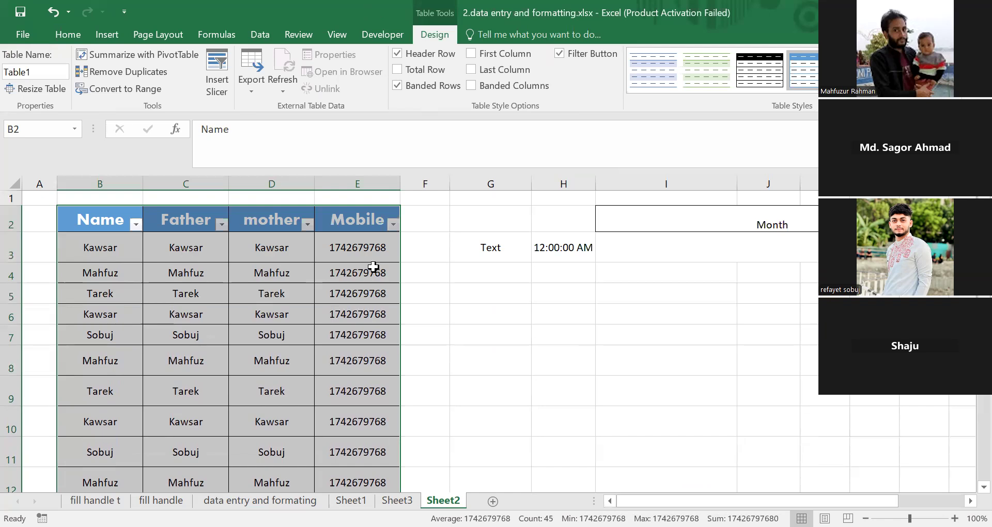
pyautogui.click(364, 269)
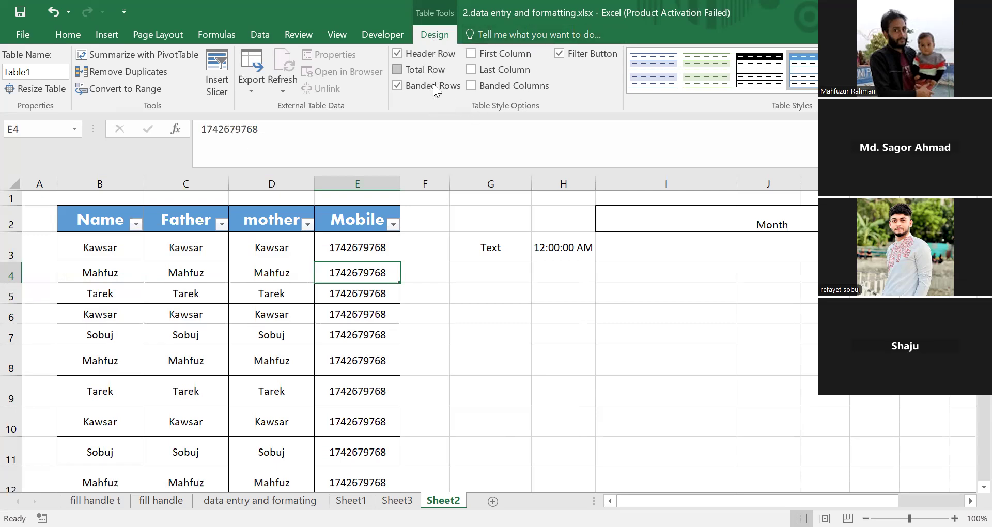
pyautogui.click(397, 53)
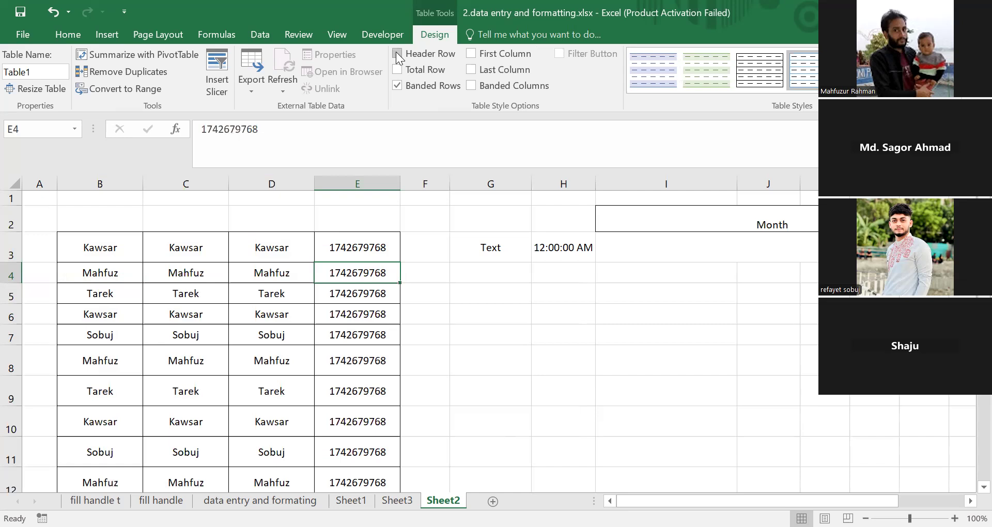
pyautogui.click(395, 53)
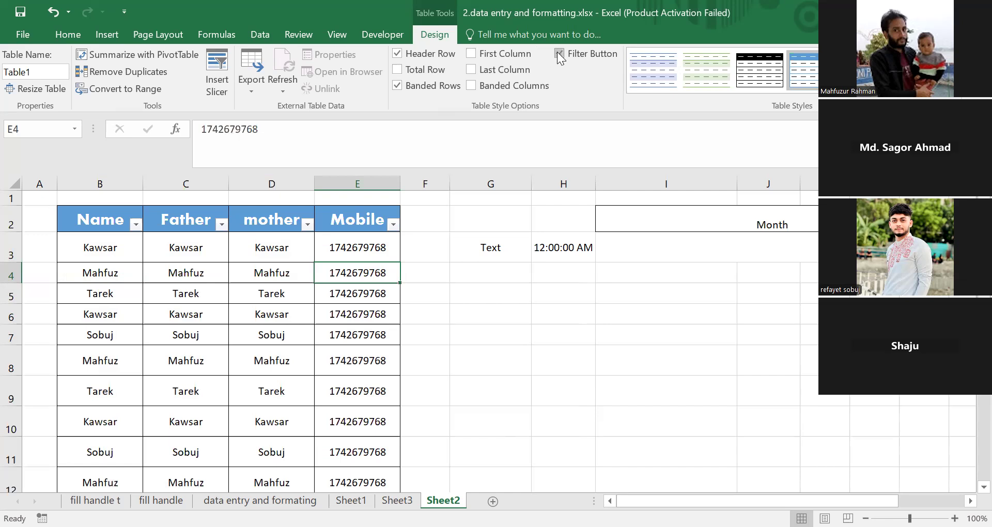
# Turn off the filter buttons in the contact table's header row.
pyautogui.moveTo(82, 219); pyautogui.dragTo(342, 220)
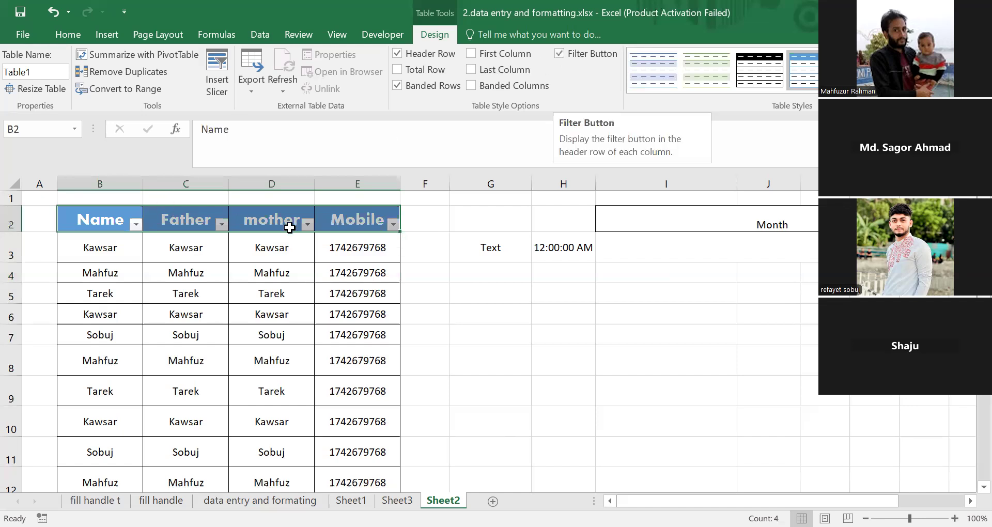
pyautogui.click(464, 299)
pyautogui.moveTo(98, 223); pyautogui.dragTo(349, 224)
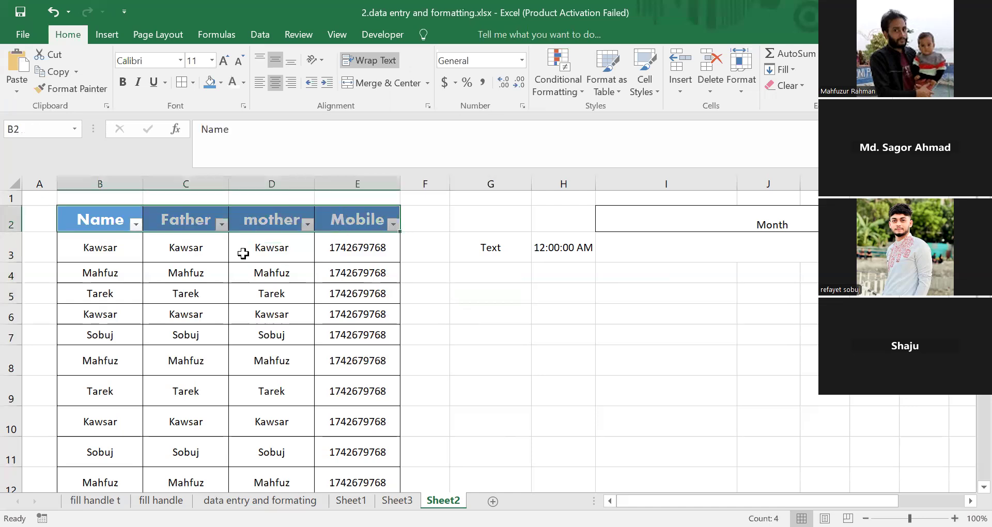
pyautogui.click(465, 312)
pyautogui.moveTo(80, 224); pyautogui.dragTo(341, 219)
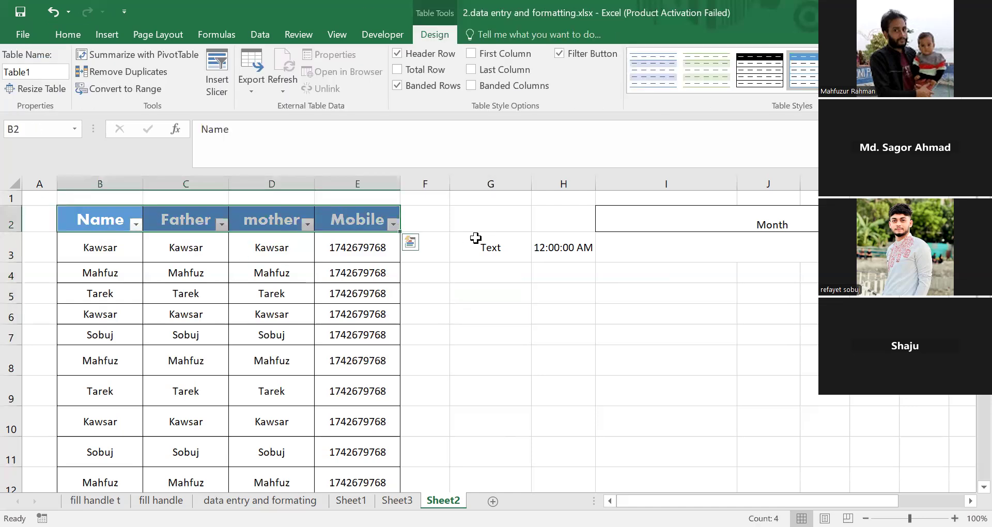
pyautogui.click(559, 54)
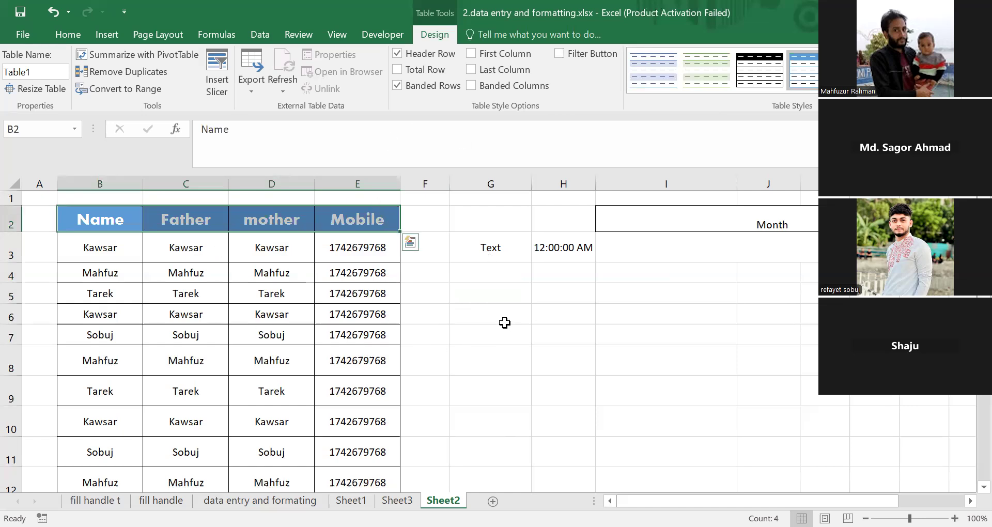
pyautogui.scroll(-2, 504, 321)
pyautogui.scroll(2, 496, 318)
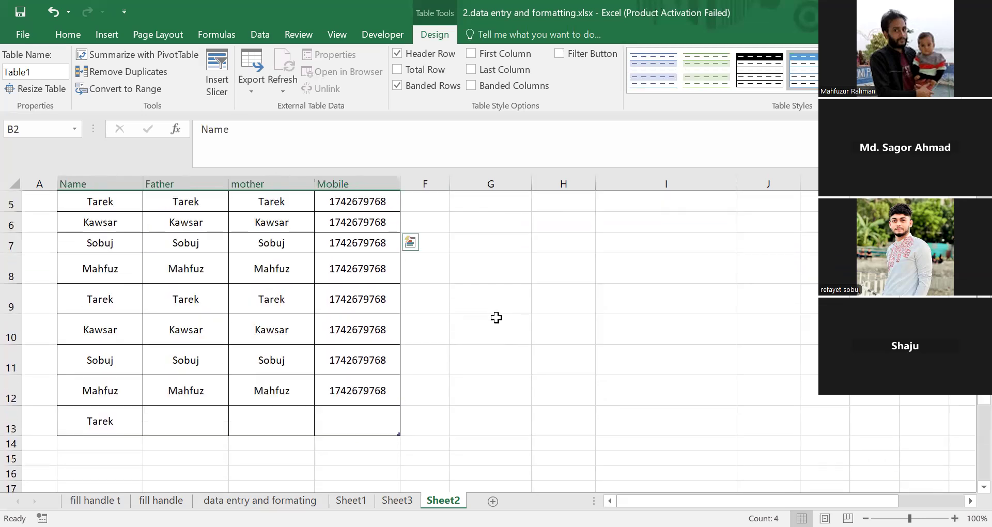
# Delete columns G through J, which hold the text, time and month entries beside the contact table.
pyautogui.click(487, 314)
pyautogui.moveTo(494, 183); pyautogui.dragTo(792, 215)
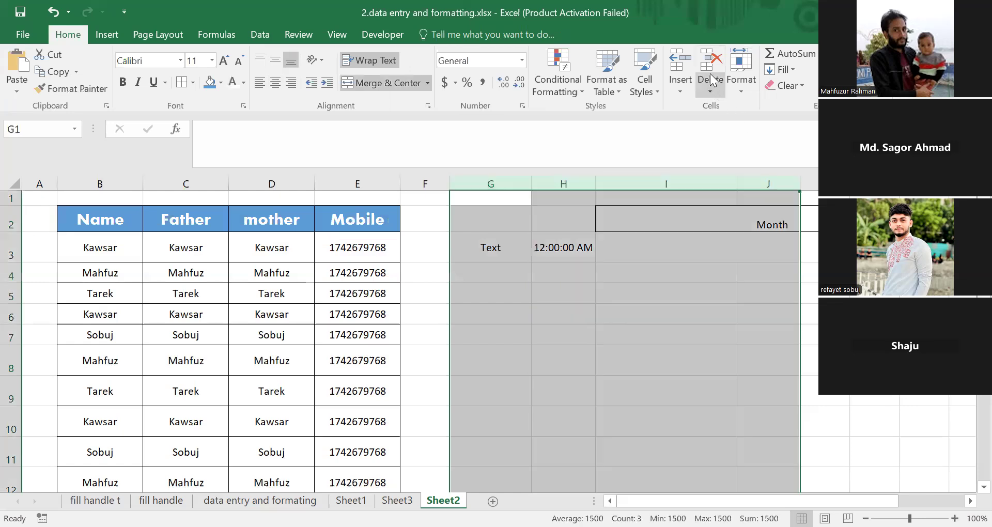
pyautogui.click(711, 78)
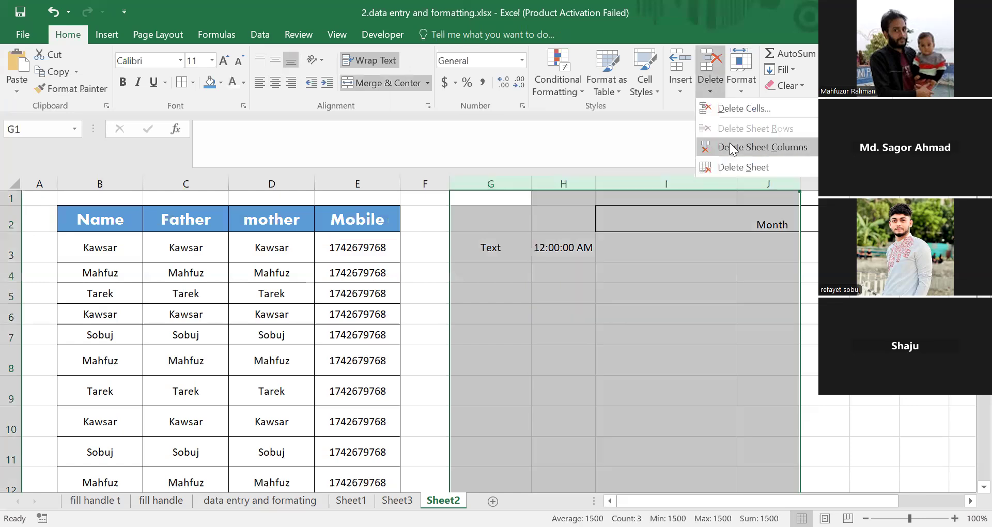
pyautogui.click(733, 108)
pyautogui.click(587, 306)
# Delete the remaining leftover columns from column G onward beside the contact table.
pyautogui.moveTo(474, 181); pyautogui.dragTo(620, 179)
pyautogui.click(709, 69)
pyautogui.scroll(-2, 557, 237)
pyautogui.scroll(2, 558, 237)
pyautogui.click(603, 267)
# Create a table from the empty range H2:M13 without marking it as having headers.
pyautogui.moveTo(471, 221); pyautogui.dragTo(687, 453)
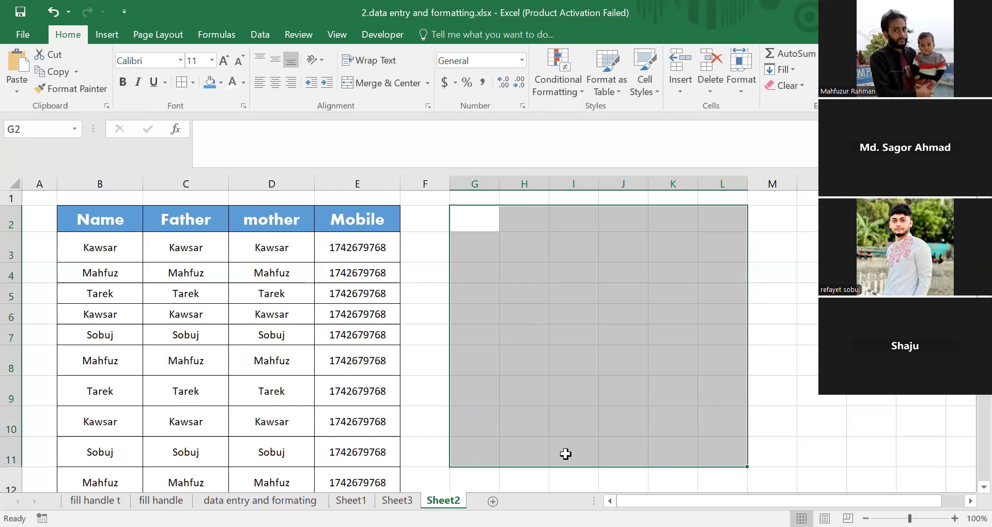
pyautogui.click(568, 326)
pyautogui.moveTo(518, 219); pyautogui.dragTo(648, 455)
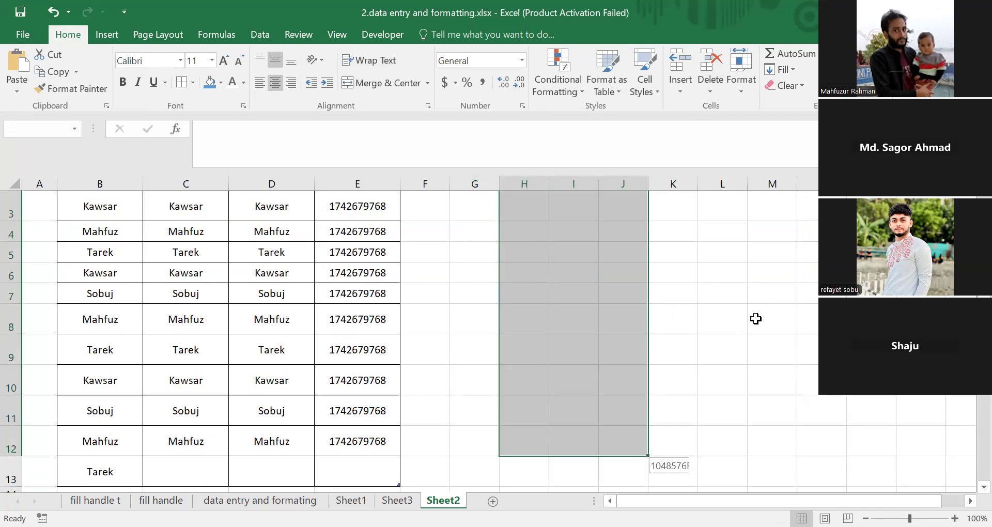
pyautogui.moveTo(755, 319); pyautogui.dragTo(746, 348)
pyautogui.moveTo(681, 500); pyautogui.dragTo(779, 486)
pyautogui.scroll(3, 671, 370)
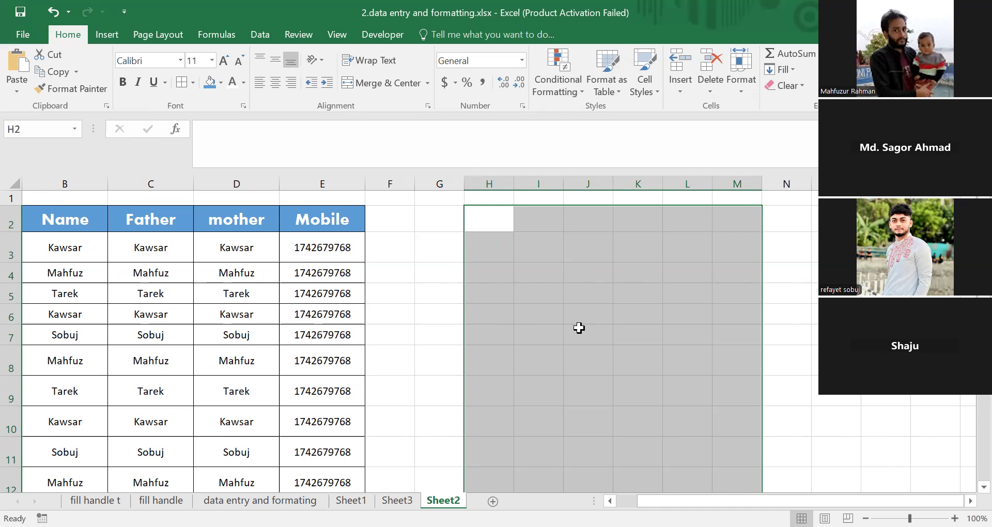
pyautogui.hotkey('ctrl', 't')
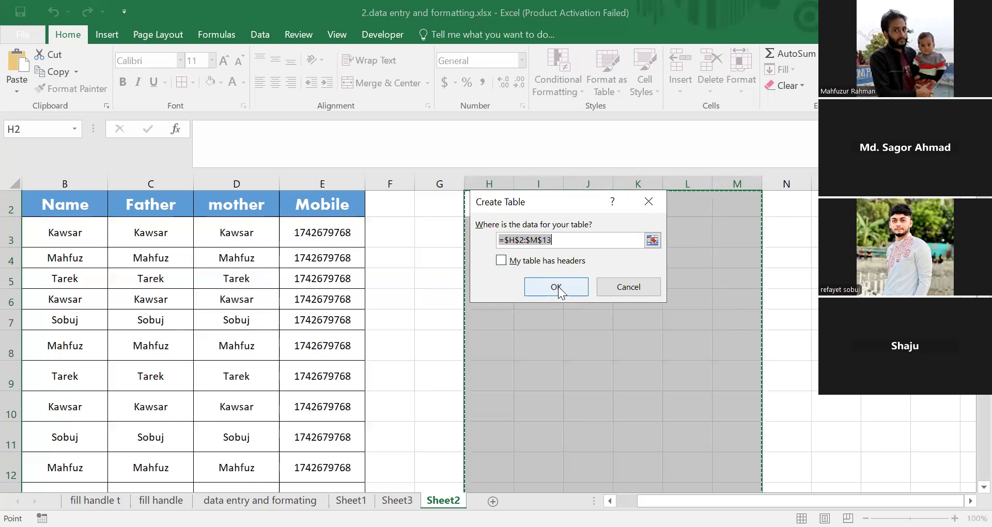
pyautogui.press('Return')
pyautogui.click(640, 277)
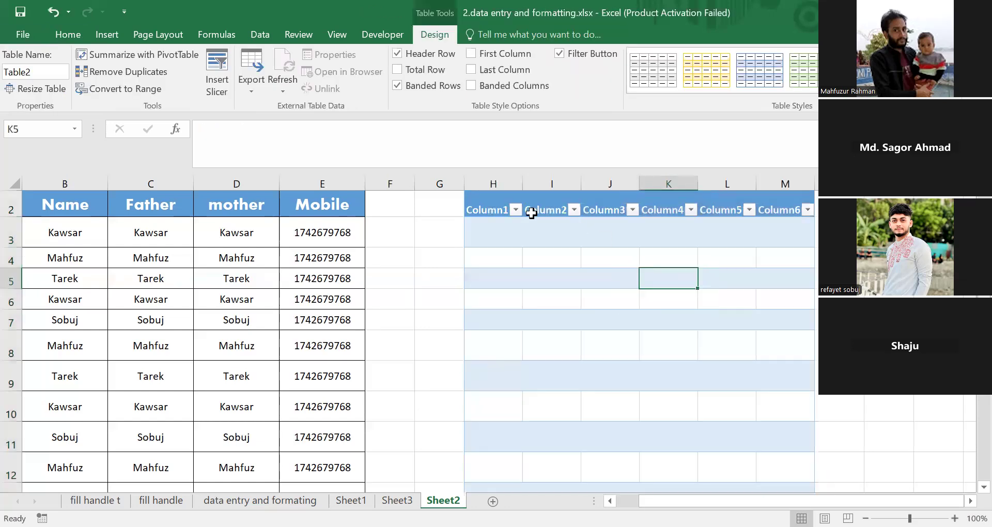
# Apply the black and grey medium table style with full gridlines to the new table in columns H through M.
pyautogui.moveTo(485, 206); pyautogui.dragTo(666, 230)
pyautogui.moveTo(741, 273); pyautogui.dragTo(771, 446)
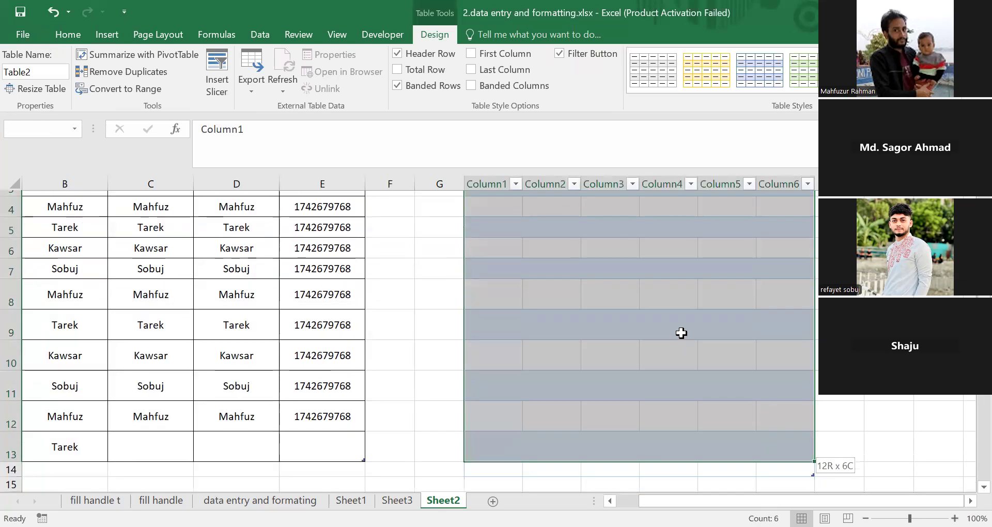
pyautogui.scroll(1, 681, 333)
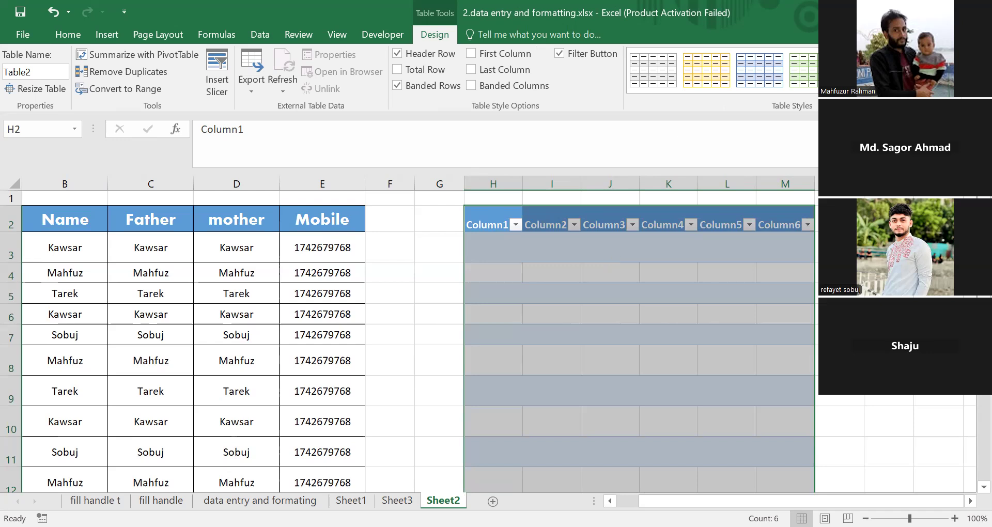
pyautogui.click(952, 88)
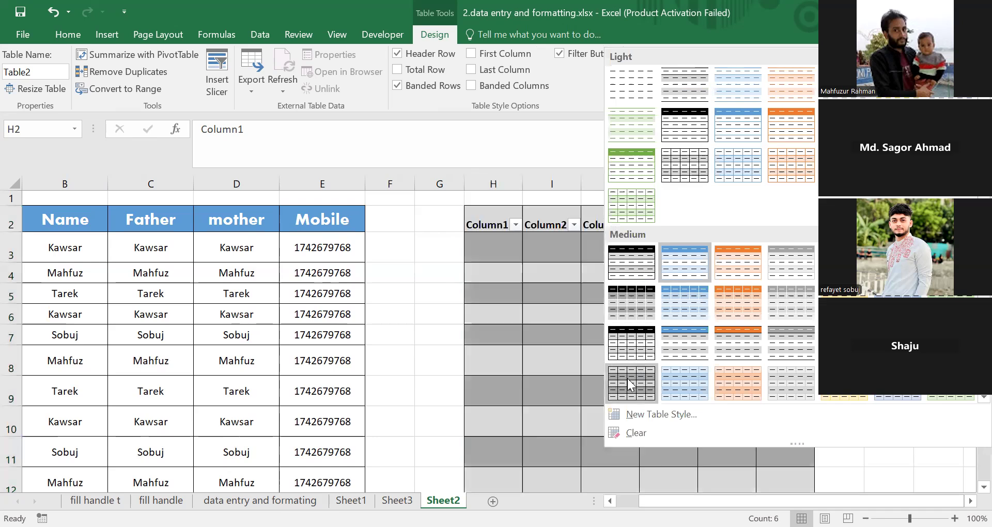
pyautogui.click(627, 380)
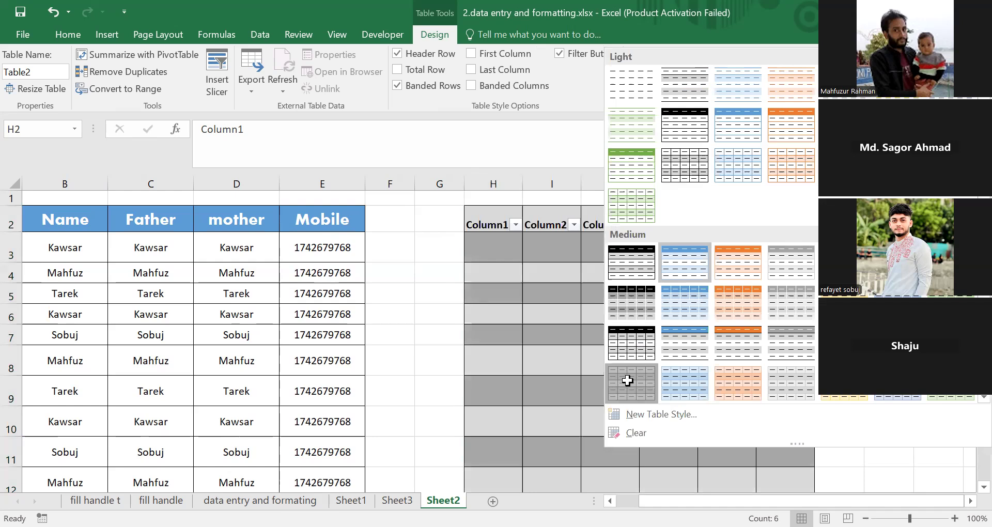
# Enter "mmkkd" in cell H4 of the new empty table.
pyautogui.click(610, 273)
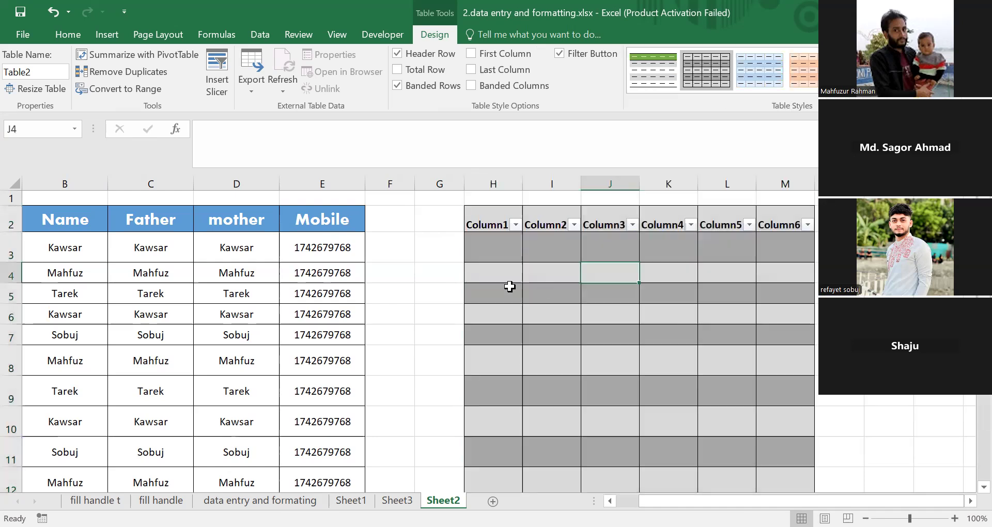
pyautogui.click(496, 274)
pyautogui.write('mmkkd')
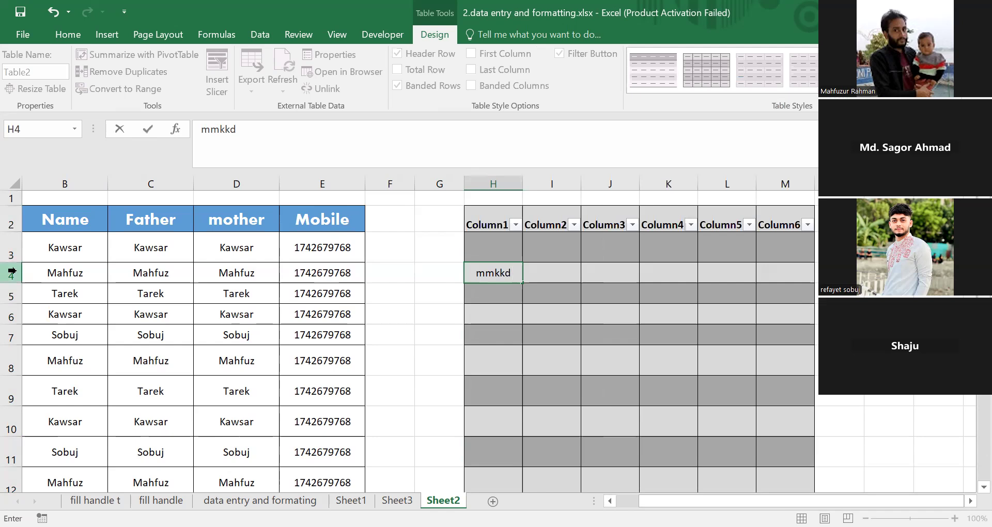
pyautogui.click(12, 270)
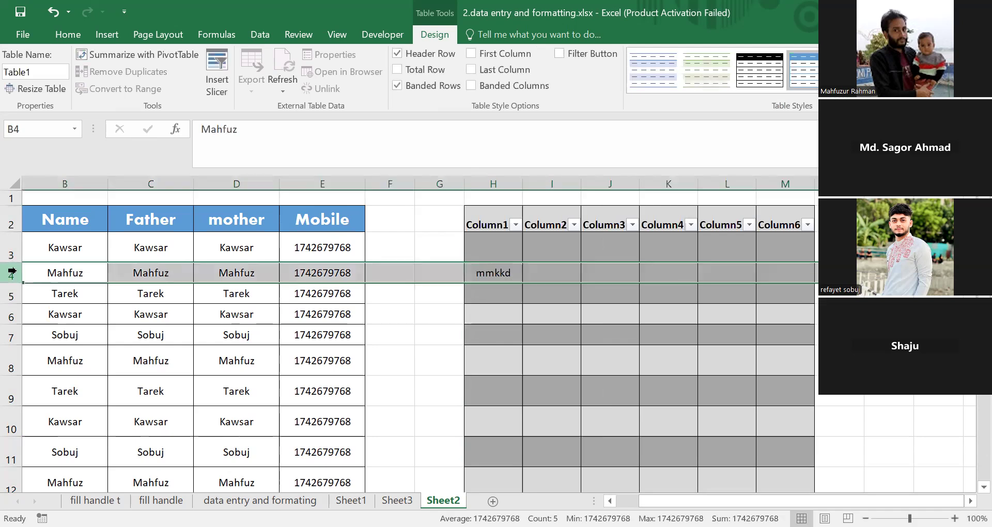
pyautogui.click(67, 34)
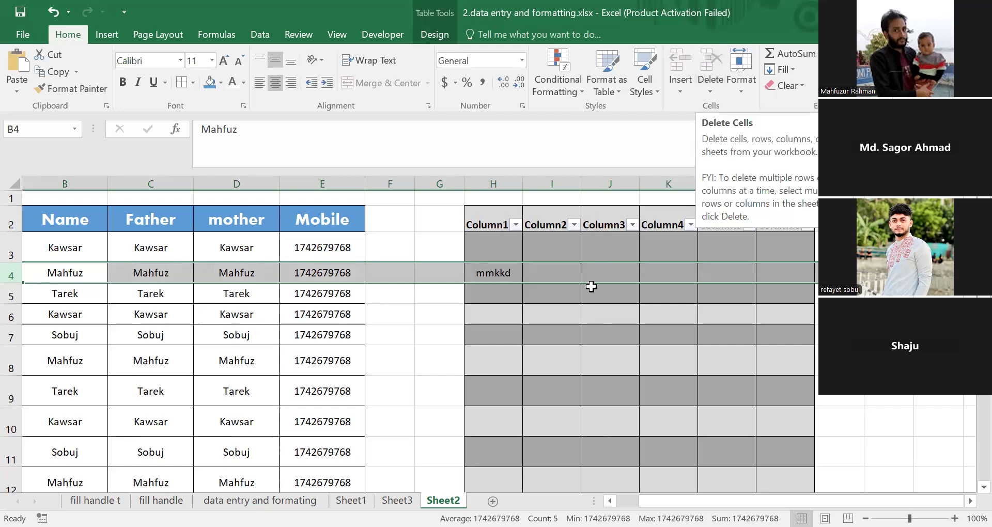
pyautogui.click(485, 273)
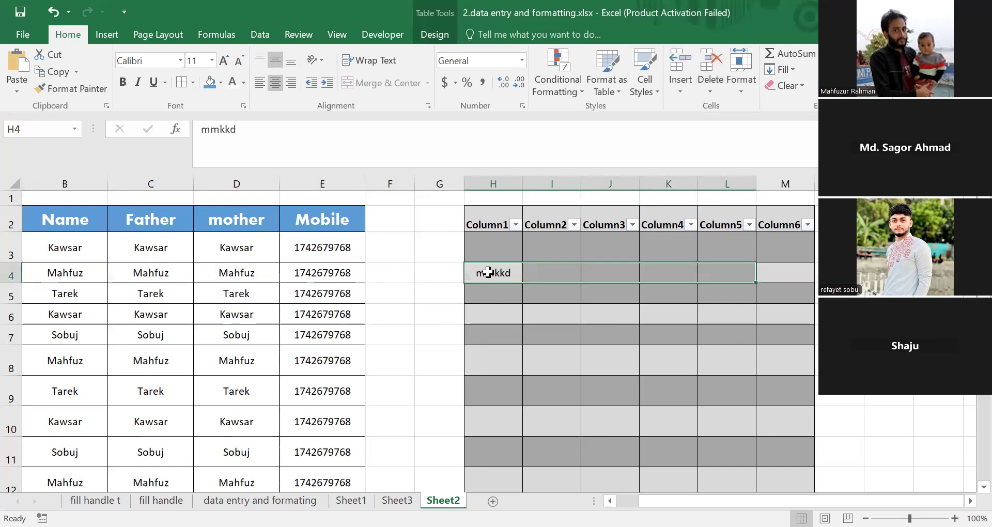
pyautogui.click(11, 273)
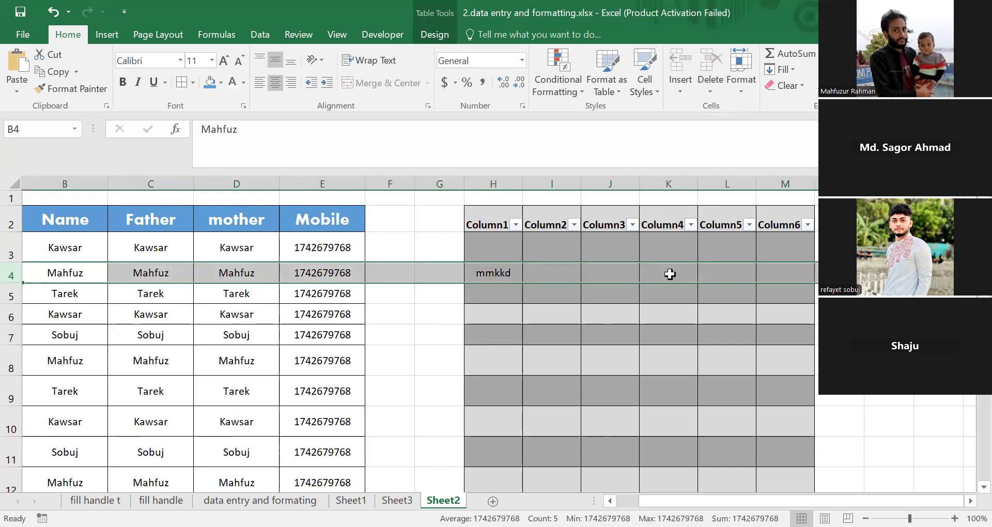
pyautogui.click(568, 310)
pyautogui.click(11, 270)
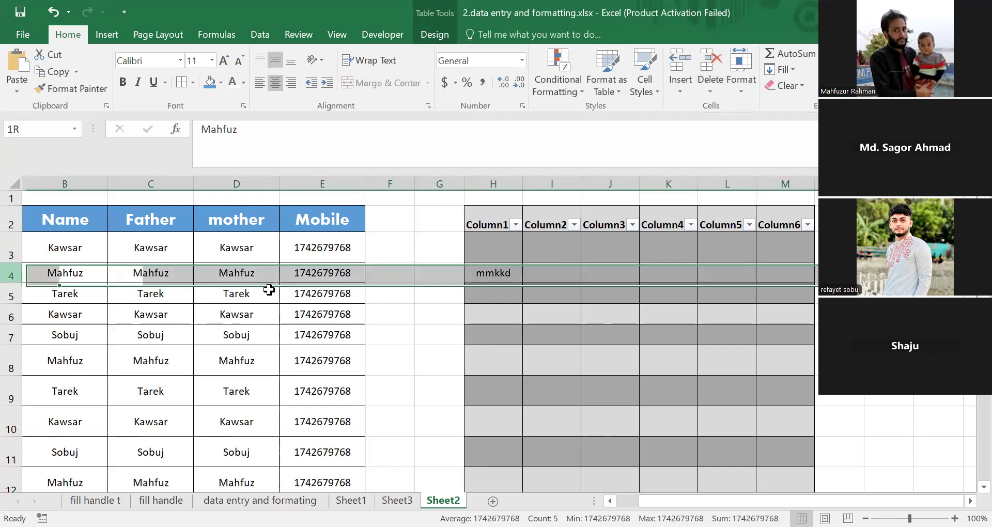
pyautogui.click(577, 298)
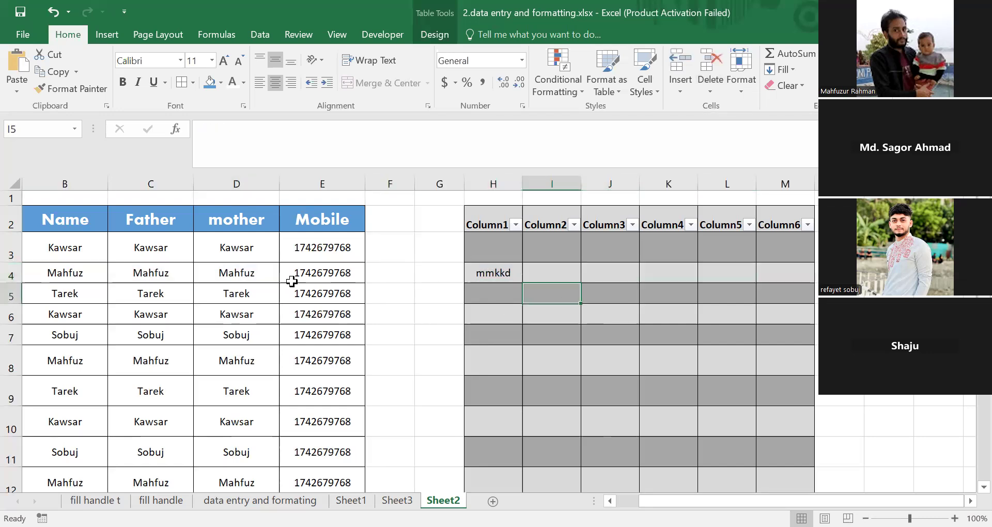
pyautogui.click(12, 274)
pyautogui.click(666, 315)
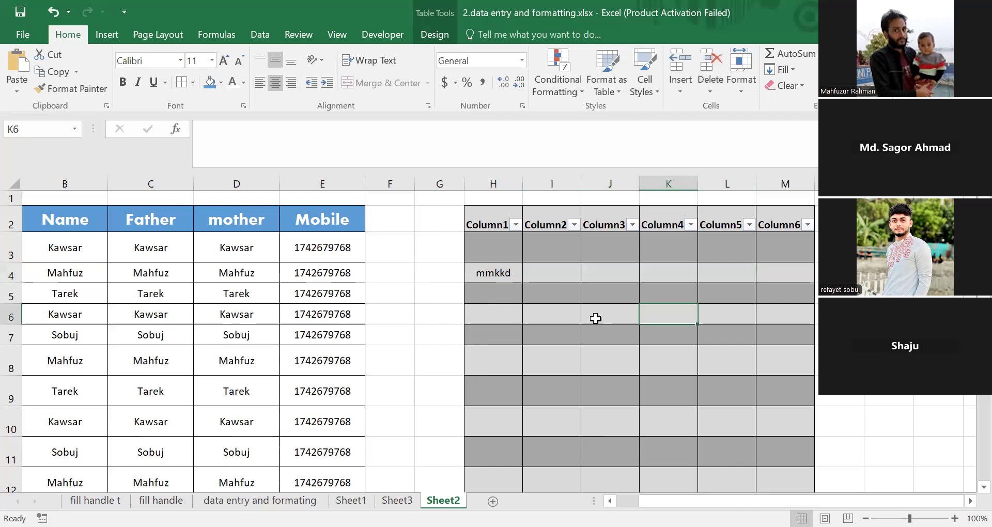
# Delete cells B4:E7, removing four contact records from the contact table only.
pyautogui.moveTo(59, 272); pyautogui.dragTo(341, 336)
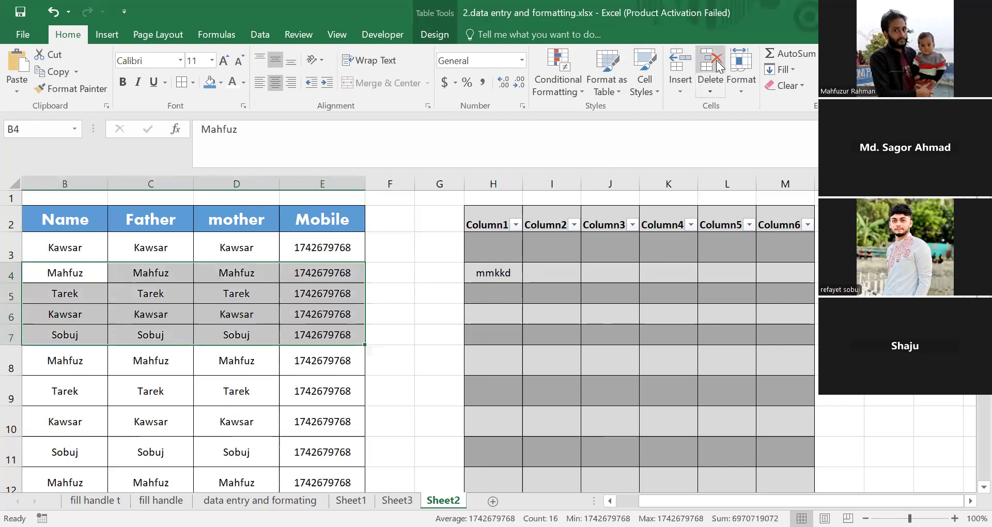
pyautogui.moveTo(482, 250); pyautogui.dragTo(801, 422)
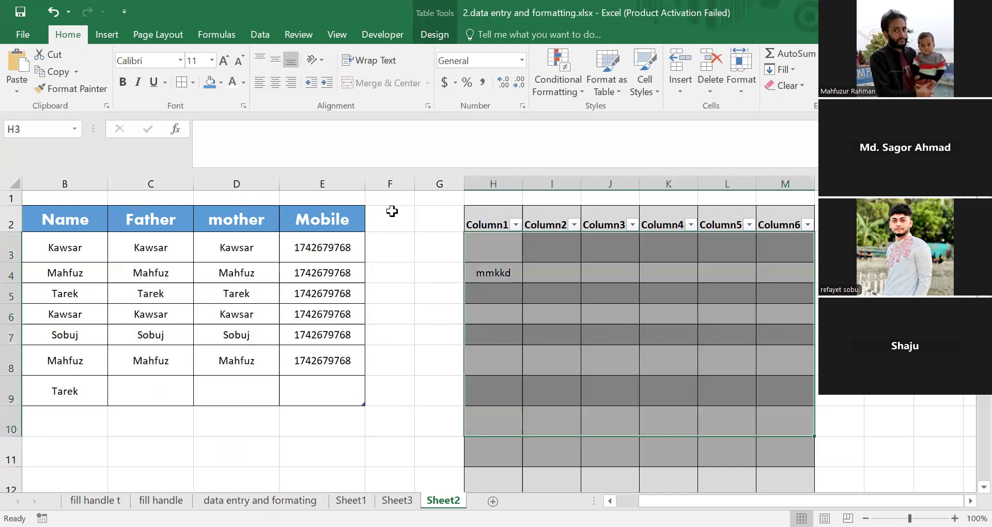
pyautogui.click(408, 235)
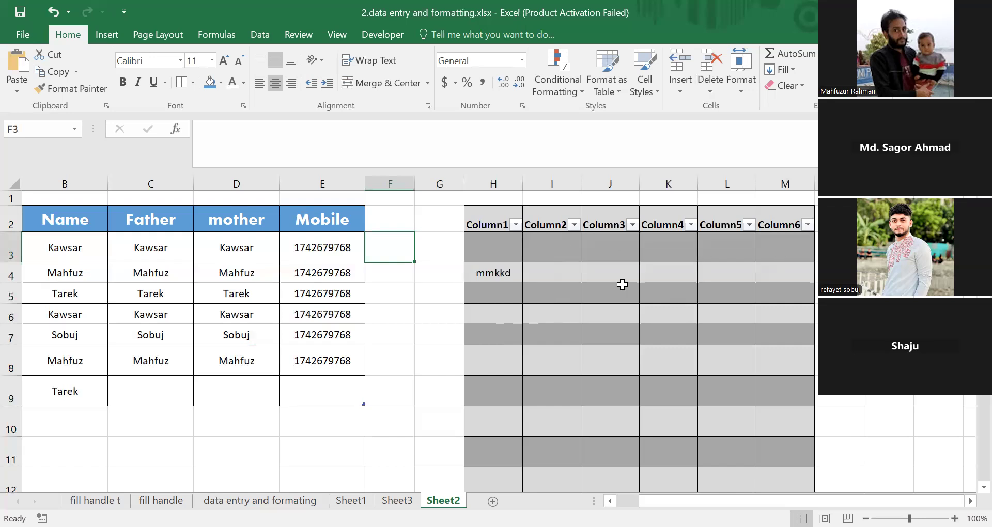
pyautogui.moveTo(62, 293); pyautogui.dragTo(68, 401)
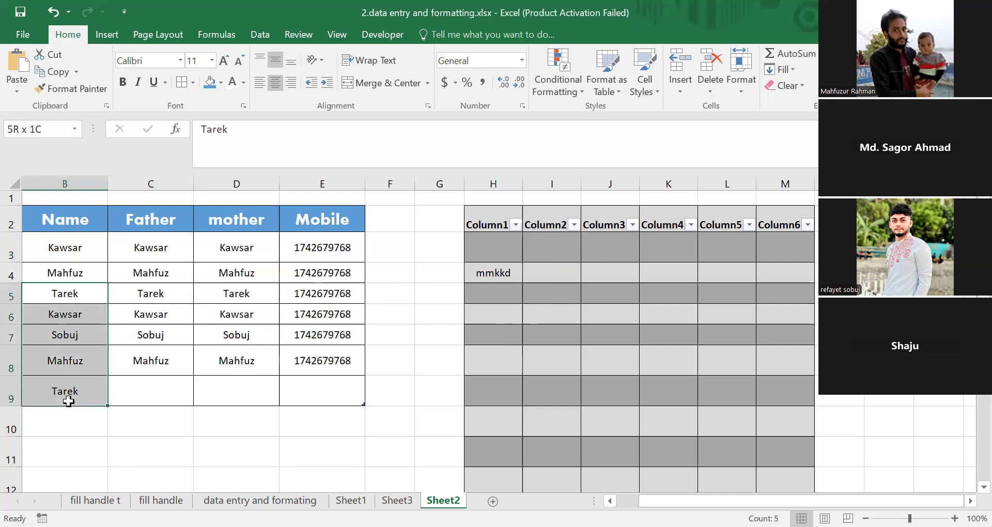
pyautogui.moveTo(70, 291); pyautogui.dragTo(249, 306)
pyautogui.click(420, 333)
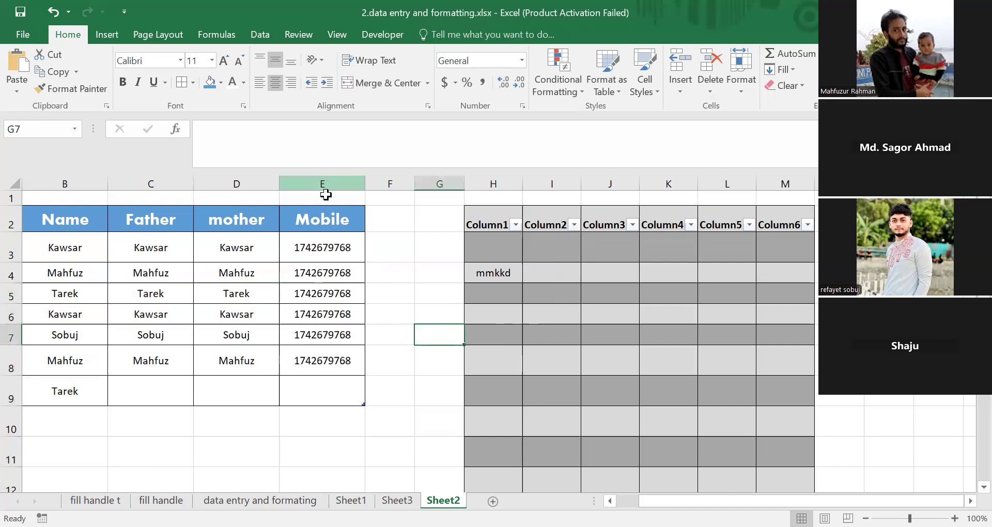
# Try to delete only the cells E1:E9 that contain the contact table's Mobile column.
pyautogui.moveTo(324, 195); pyautogui.dragTo(328, 388)
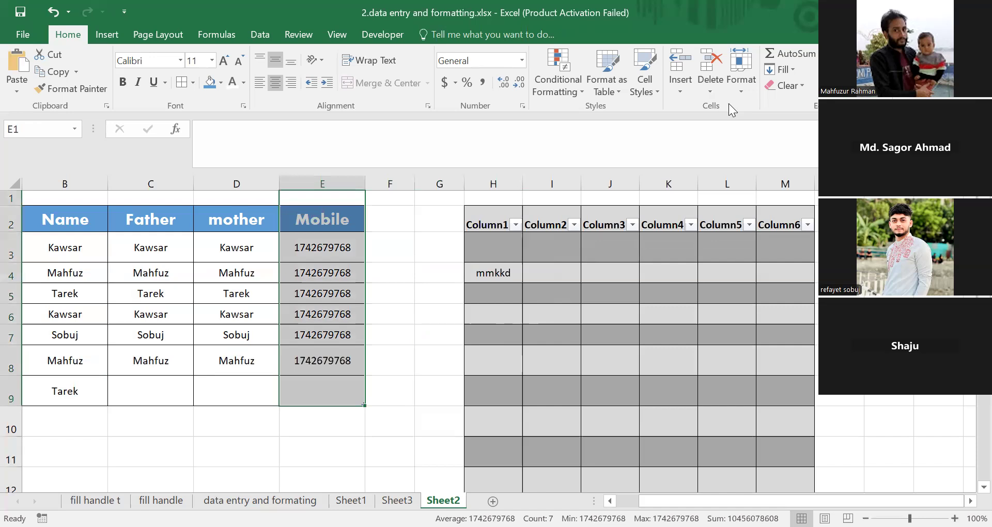
pyautogui.click(712, 69)
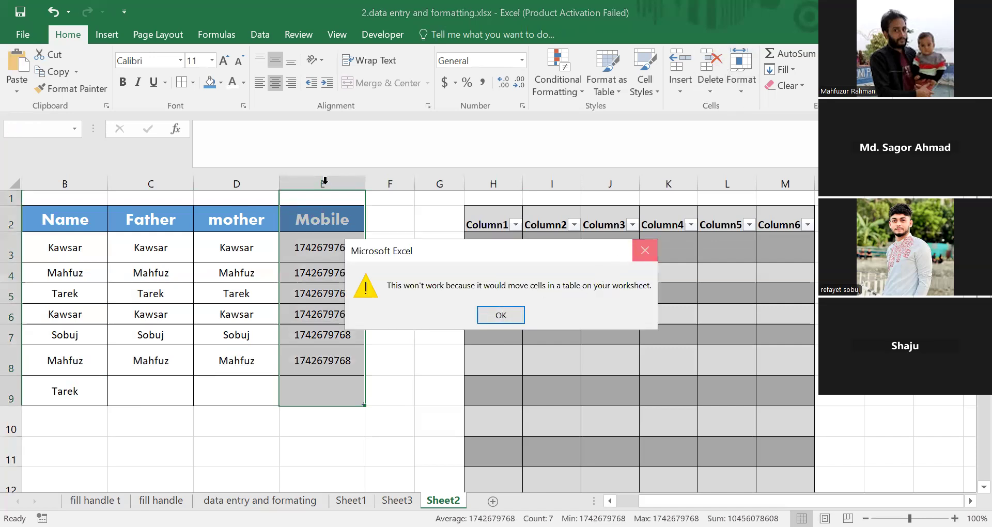
pyautogui.click(644, 250)
# Delete the entire worksheet column E that holds the Mobile entries.
pyautogui.click(710, 66)
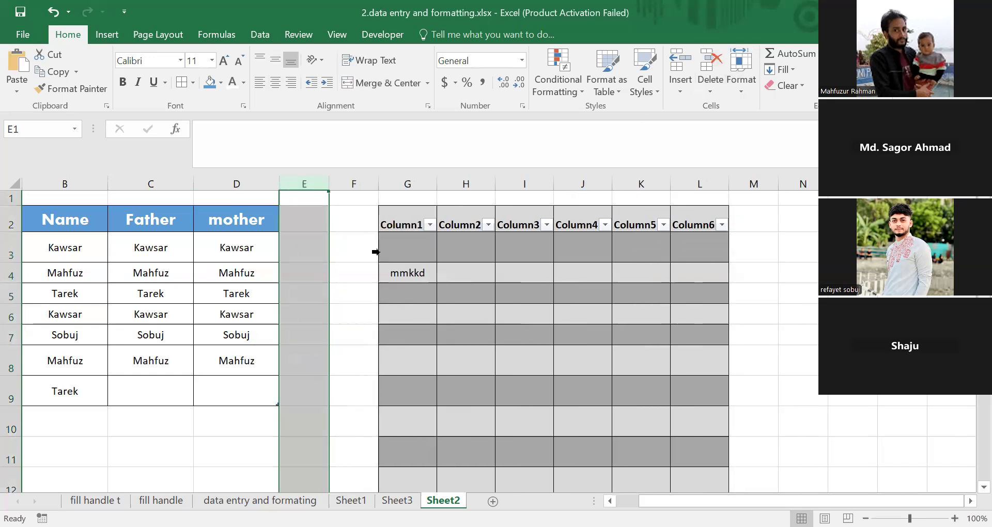
pyautogui.click(357, 289)
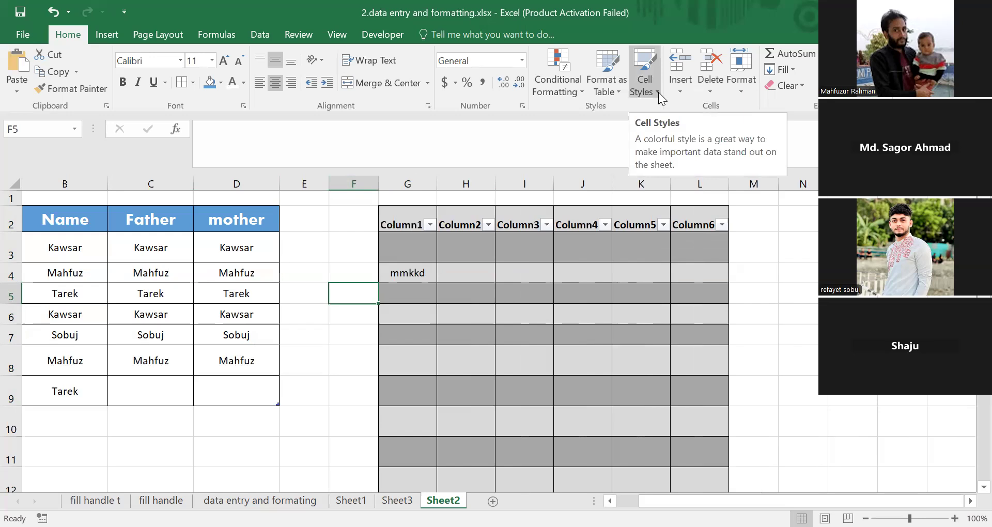
# Apply the Accent1 cell style to the second table's header row in G2:L2.
pyautogui.click(382, 222)
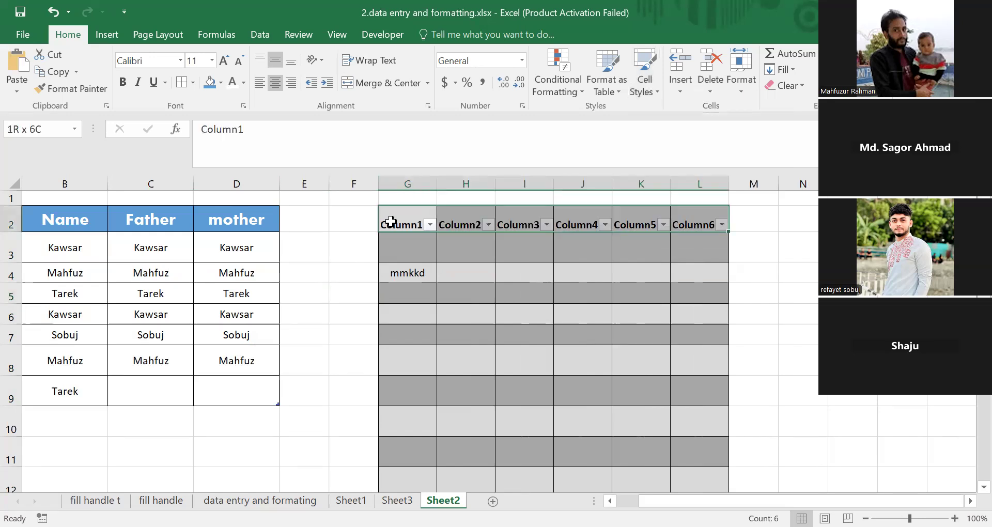
pyautogui.click(657, 90)
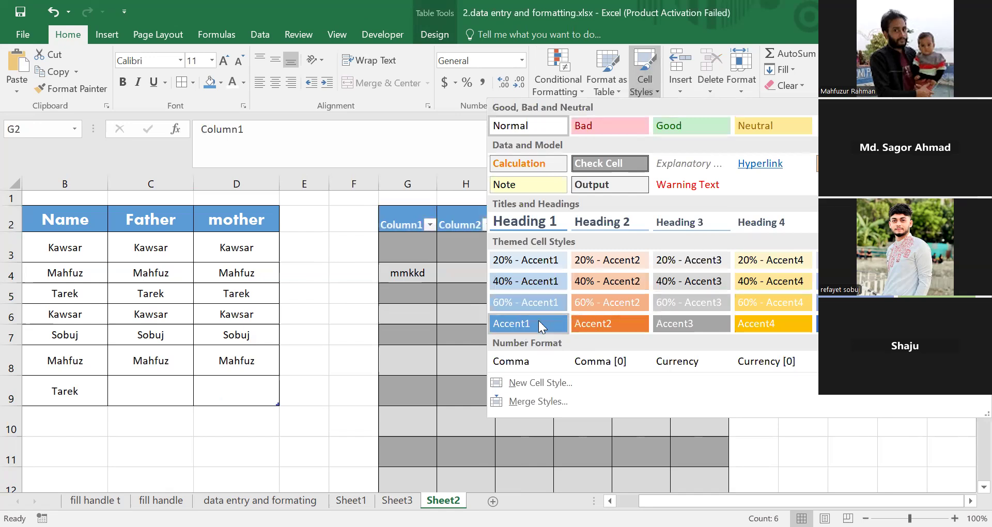
pyautogui.click(502, 322)
pyautogui.click(347, 253)
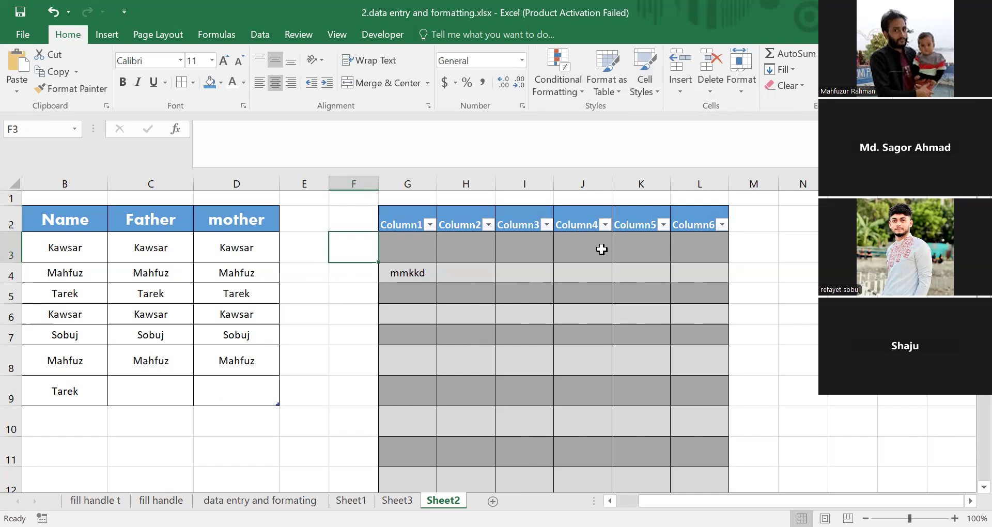
# Preview fill colours on the second table's header row G2:L2 without applying one.
pyautogui.click(538, 272)
pyautogui.moveTo(406, 223); pyautogui.dragTo(690, 213)
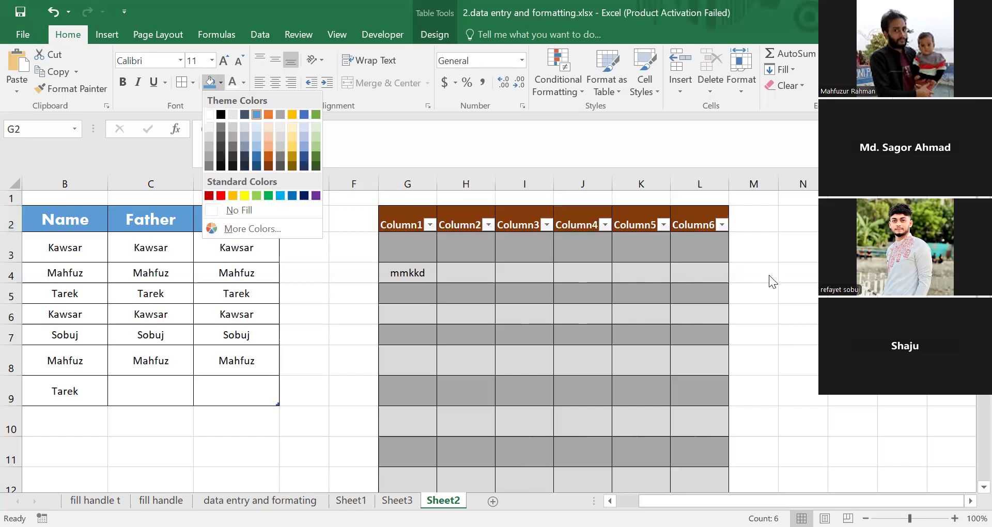
pyautogui.press('Escape')
# Select the second table's body rows and browse the available fill colours without applying one.
pyautogui.scroll(-1, 450, 249)
pyautogui.scroll(1, 449, 248)
pyautogui.moveTo(395, 248); pyautogui.dragTo(704, 450)
pyautogui.click(524, 267)
pyautogui.click(394, 248)
pyautogui.moveTo(394, 247); pyautogui.dragTo(677, 244)
pyautogui.moveTo(381, 291); pyautogui.dragTo(593, 323)
pyautogui.moveTo(394, 245); pyautogui.dragTo(679, 455)
pyautogui.scroll(1, 625, 394)
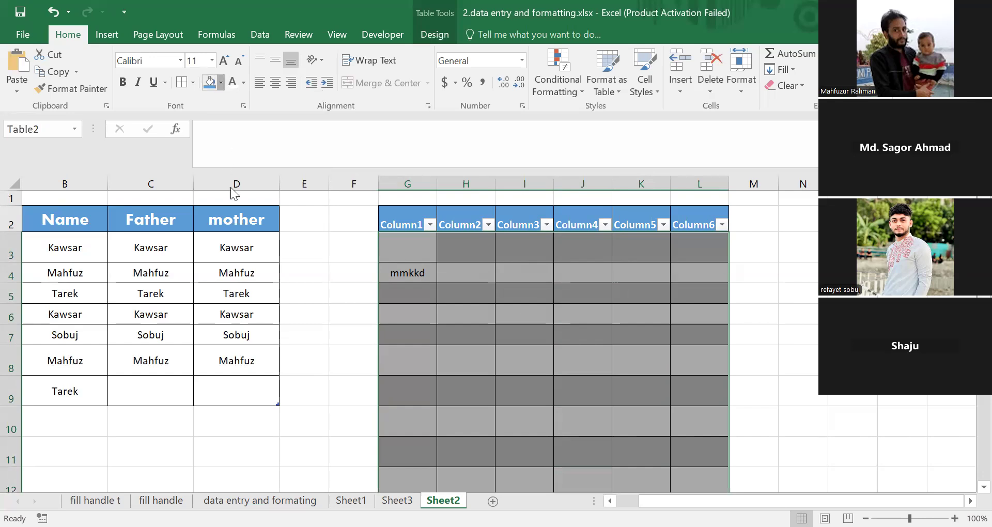
pyautogui.click(220, 83)
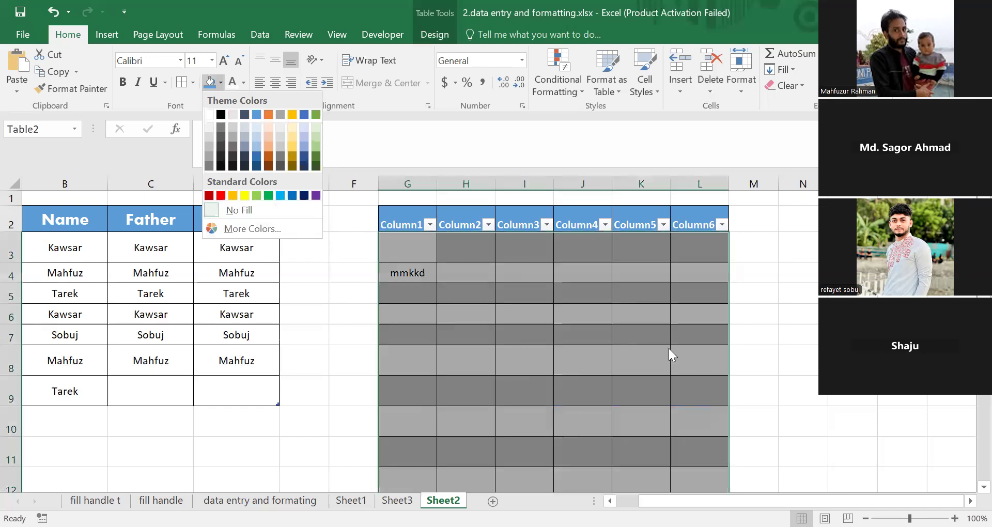
pyautogui.press('Escape')
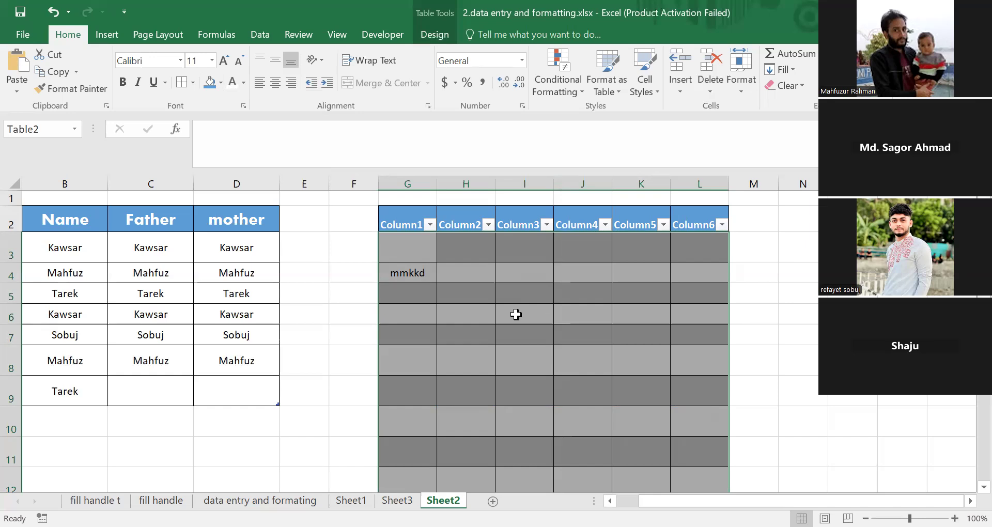
# Turn off the filter buttons in the second table's header row.
pyautogui.moveTo(406, 217); pyautogui.dragTo(706, 216)
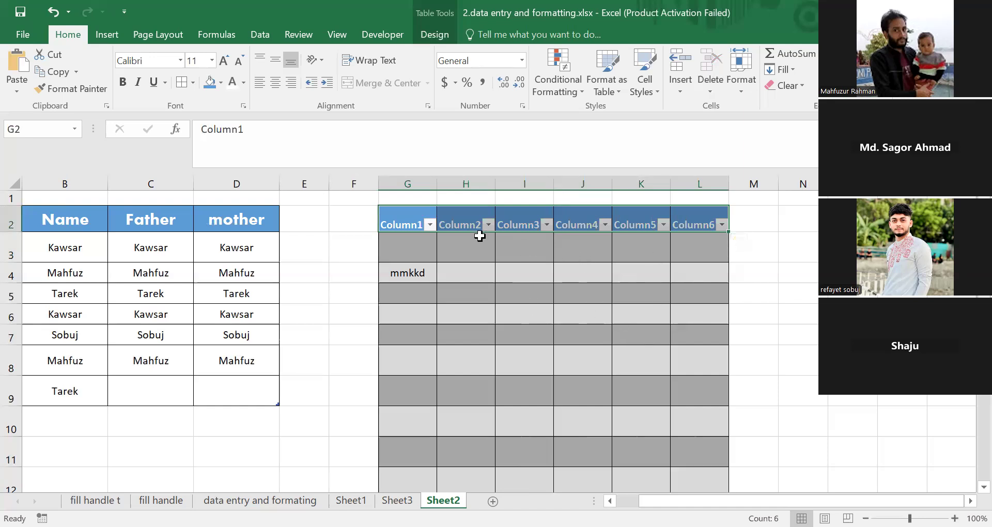
pyautogui.click(390, 225)
pyautogui.click(397, 254)
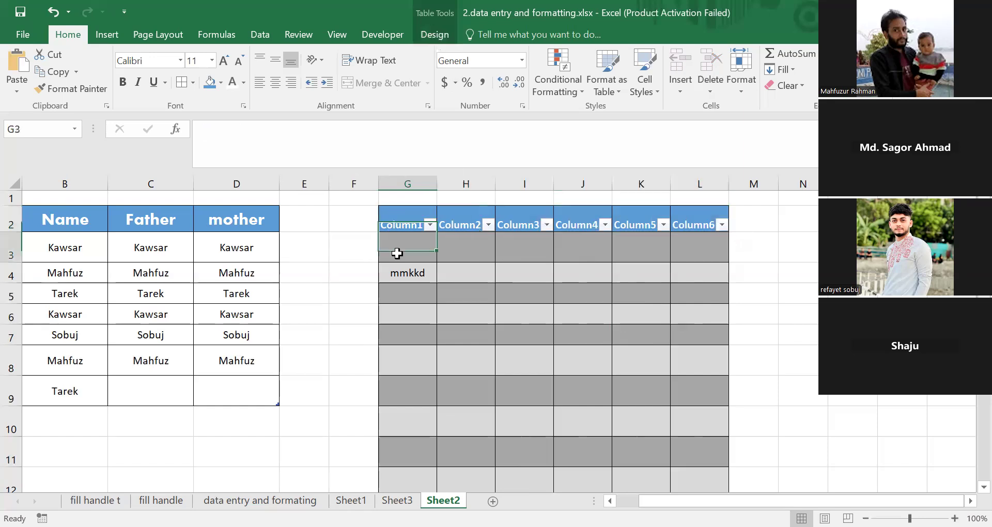
pyautogui.click(435, 34)
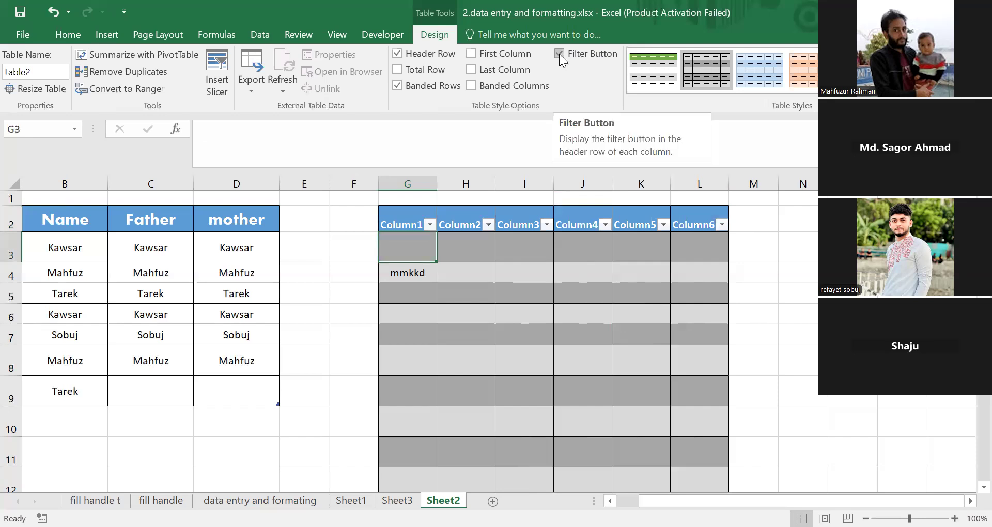
pyautogui.click(497, 275)
pyautogui.click(420, 252)
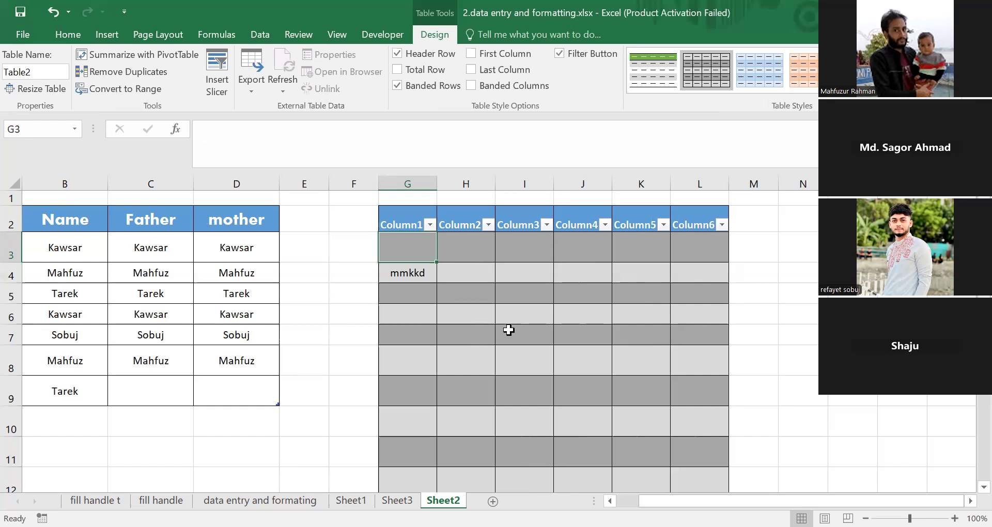
pyautogui.hotkey('ctrl', 'shift', 'l')
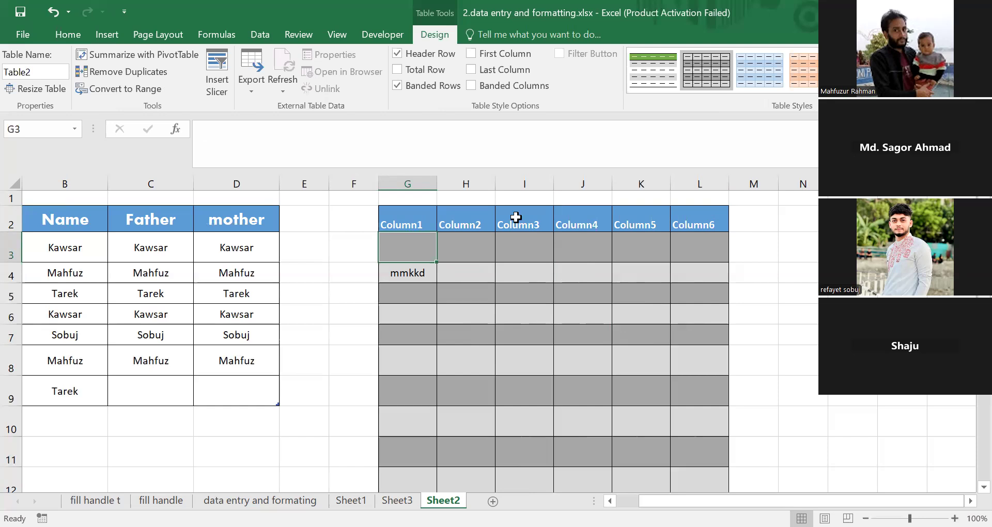
pyautogui.moveTo(401, 215); pyautogui.dragTo(678, 215)
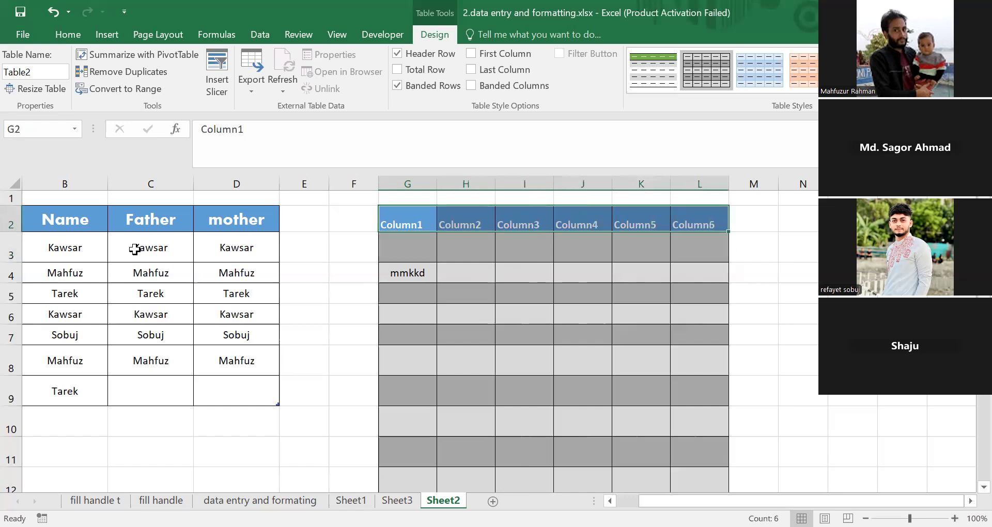
pyautogui.moveTo(63, 221); pyautogui.dragTo(228, 215)
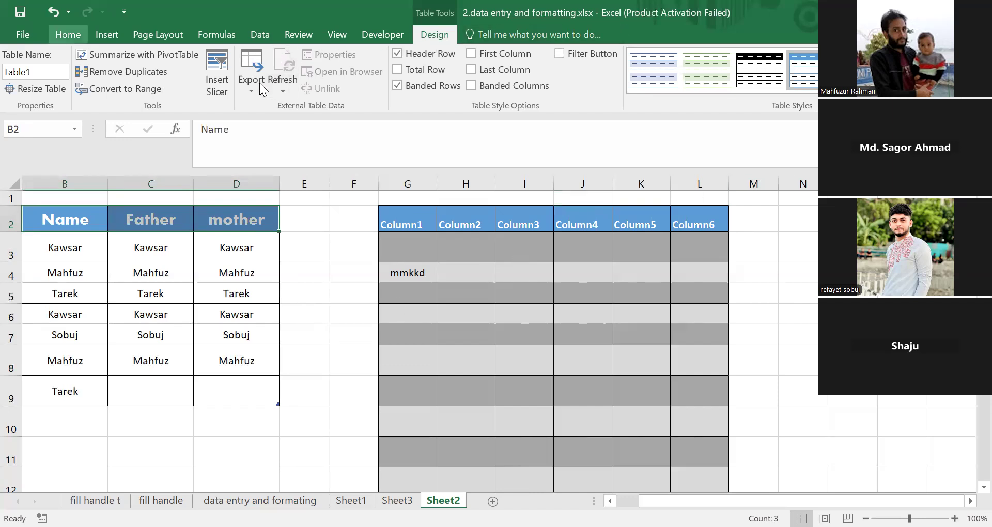
pyautogui.click(320, 276)
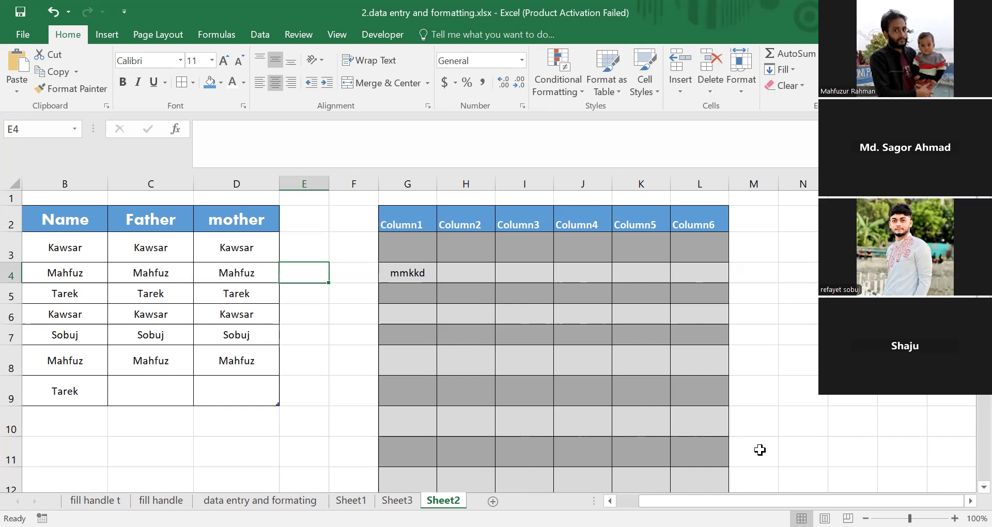
pyautogui.hotkey('ctrl', 'n')
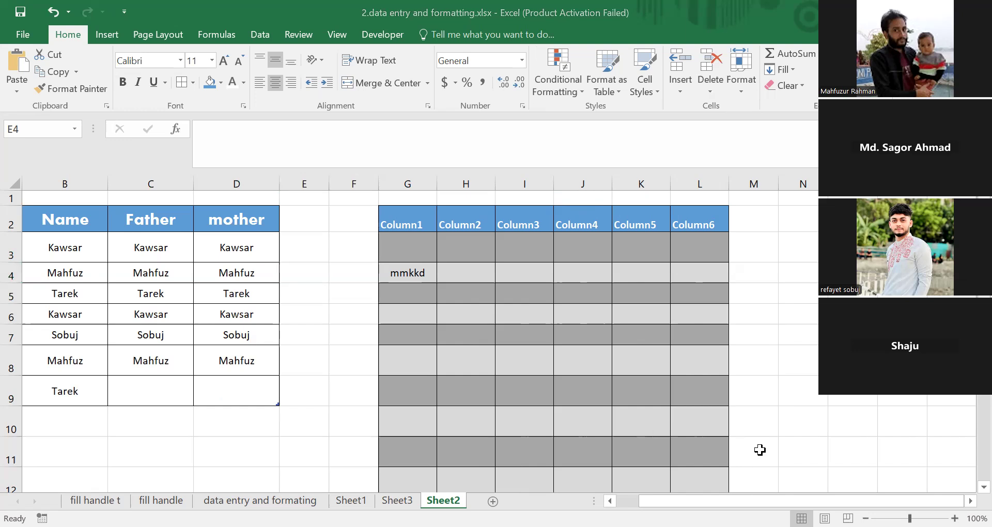